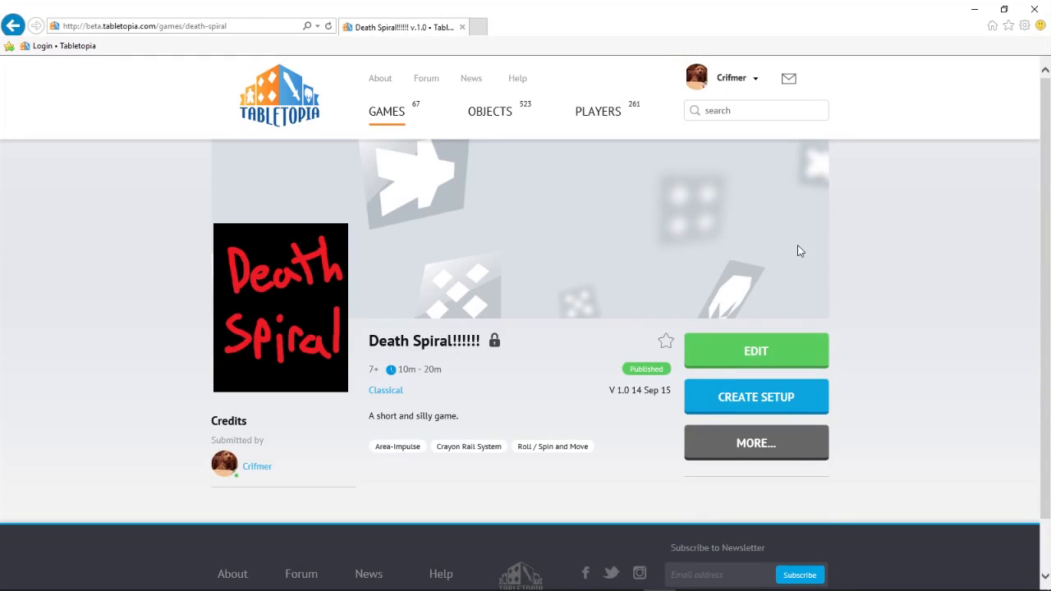
Step: Open the Death Spiral!!!!!! group among your own objects
click(499, 119)
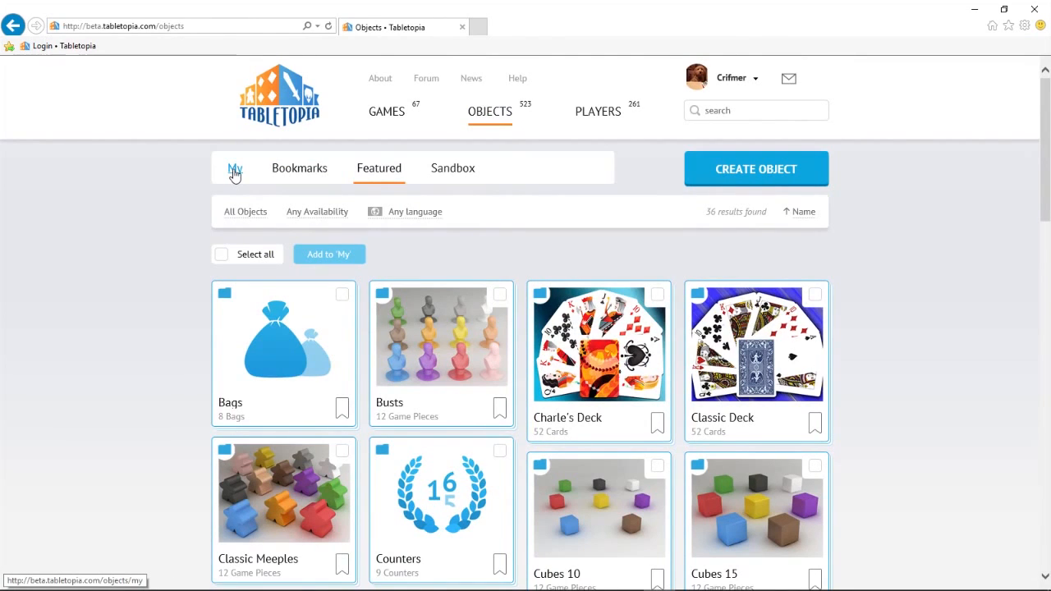
click(235, 170)
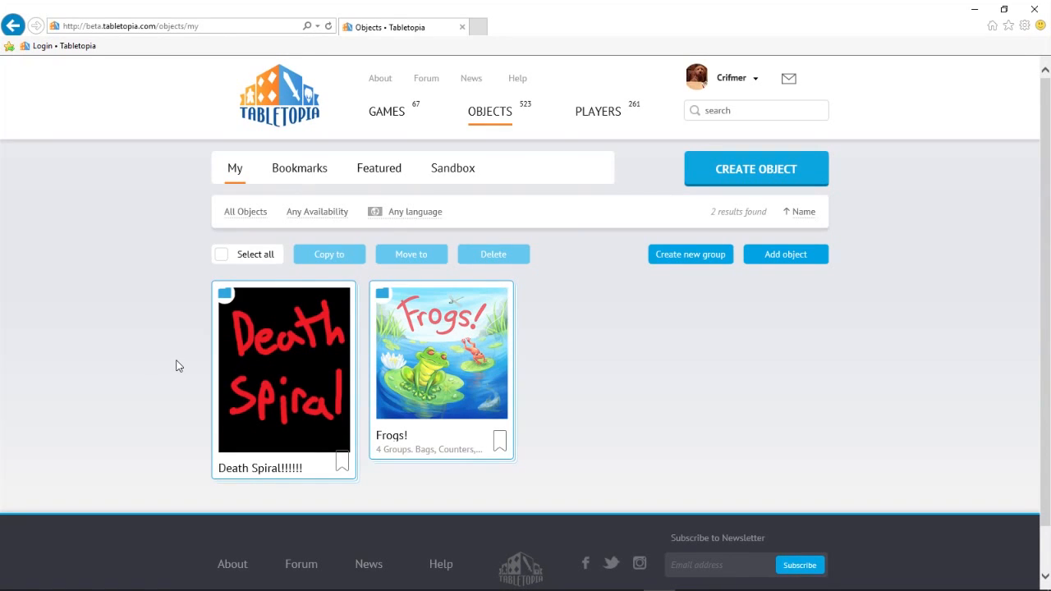
click(285, 351)
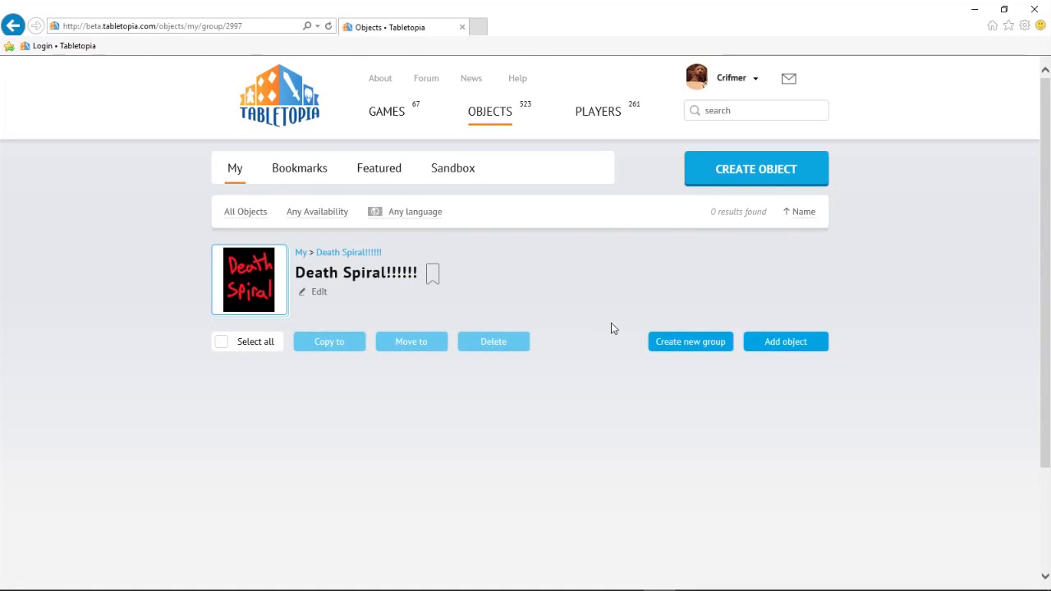
Step: Add the Dice D6 Black 14mm object from the Sandbox set "Dice D6 14 with Dots" to the Death Spiral!!!!!! group
scroll(612, 329, down, 2)
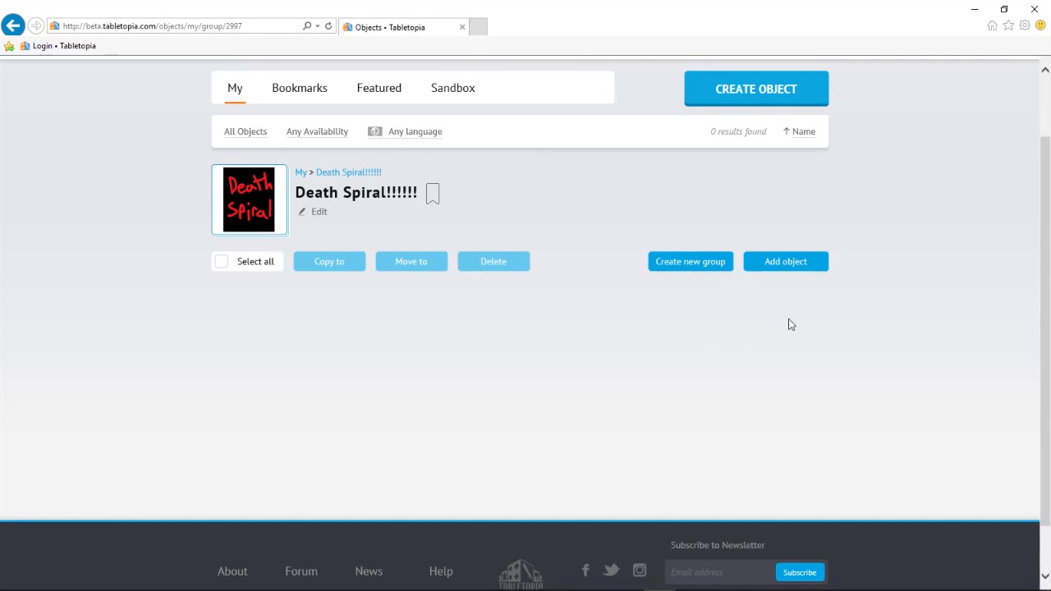
click(787, 263)
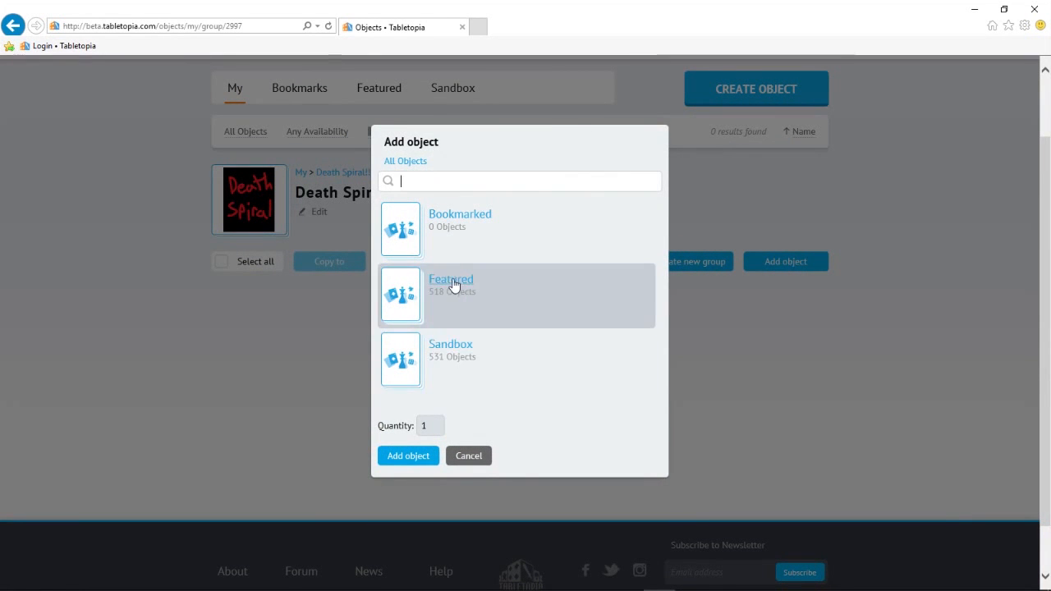
click(452, 352)
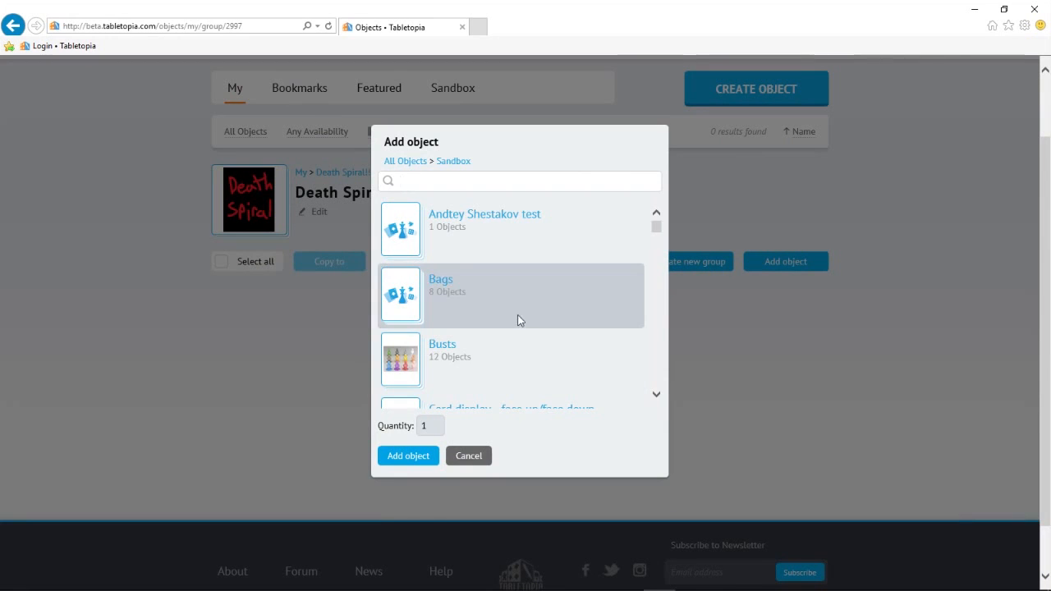
scroll(524, 314, down, 3)
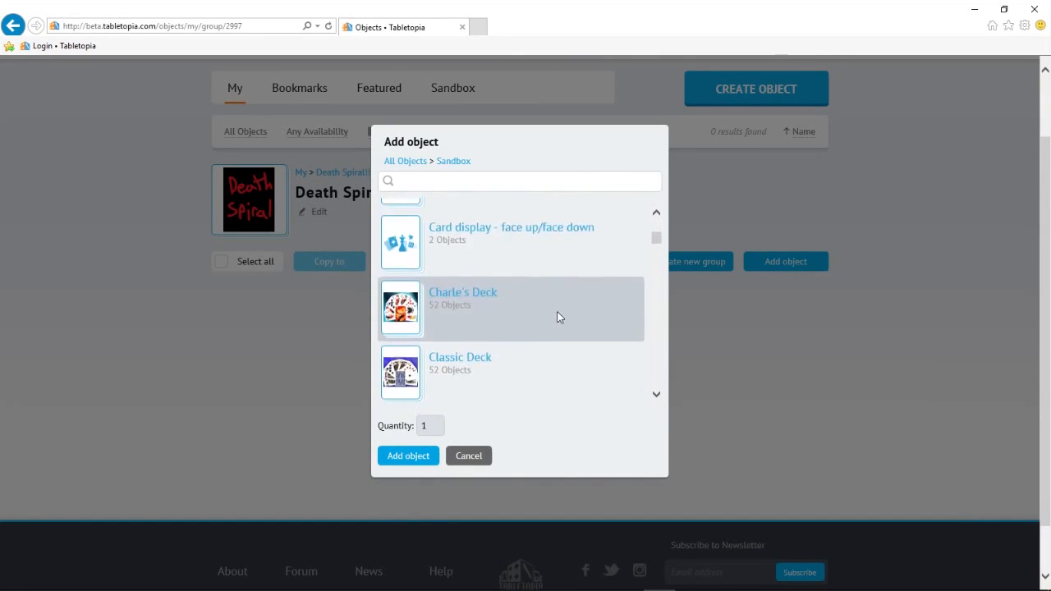
scroll(561, 324, down, 6)
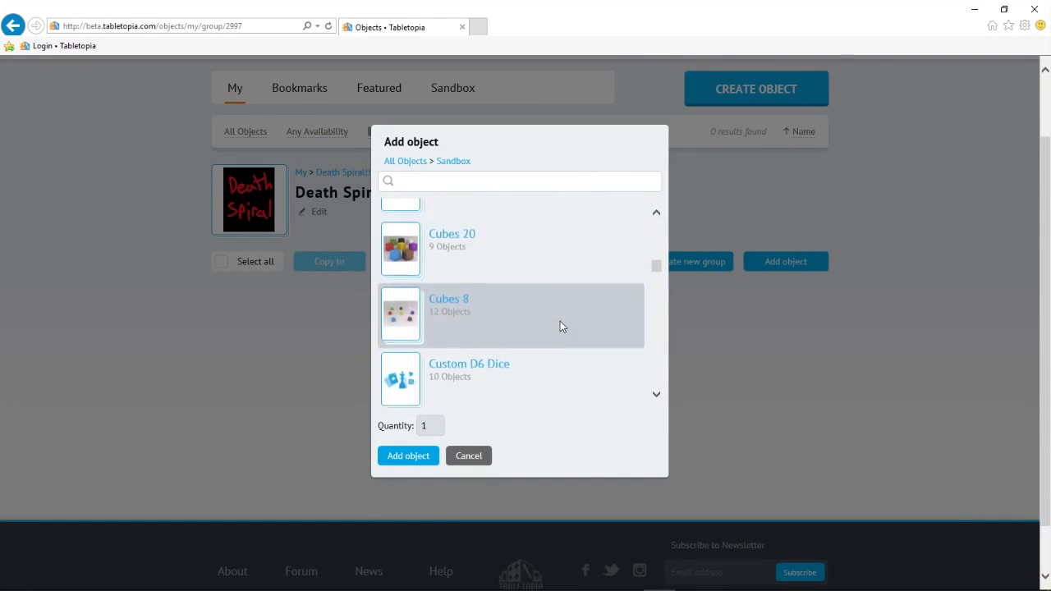
scroll(562, 326, down, 7)
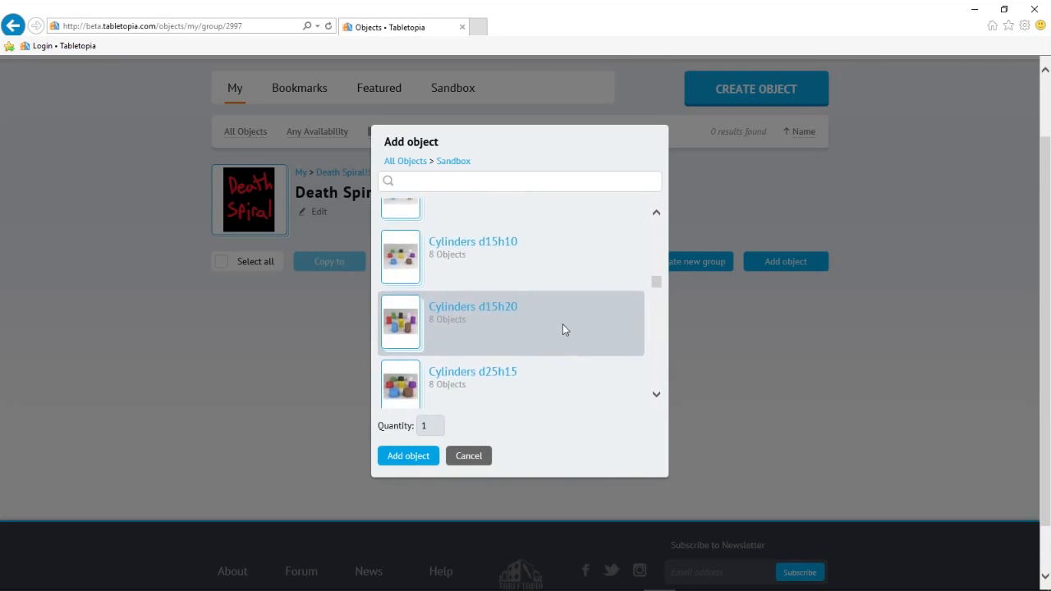
scroll(563, 330, down, 1)
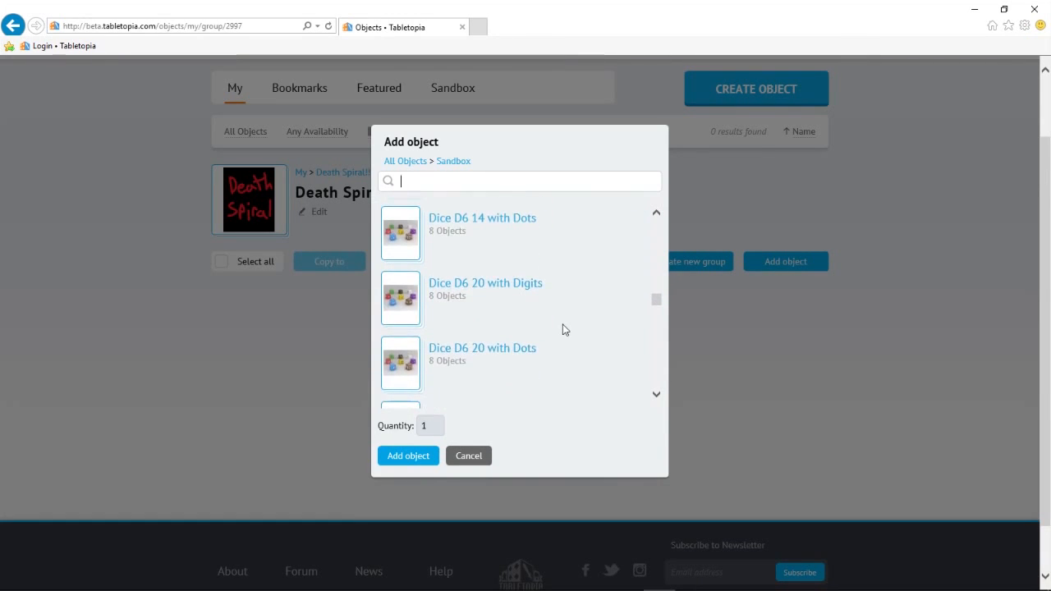
scroll(564, 329, up, 1)
click(506, 318)
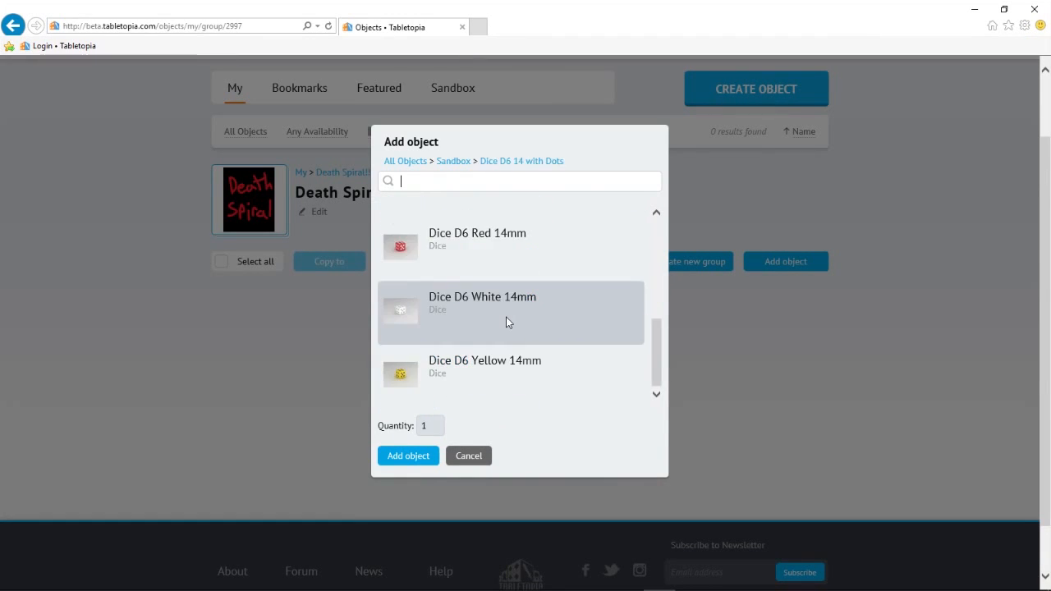
scroll(516, 321, up, 2)
scroll(516, 320, up, 2)
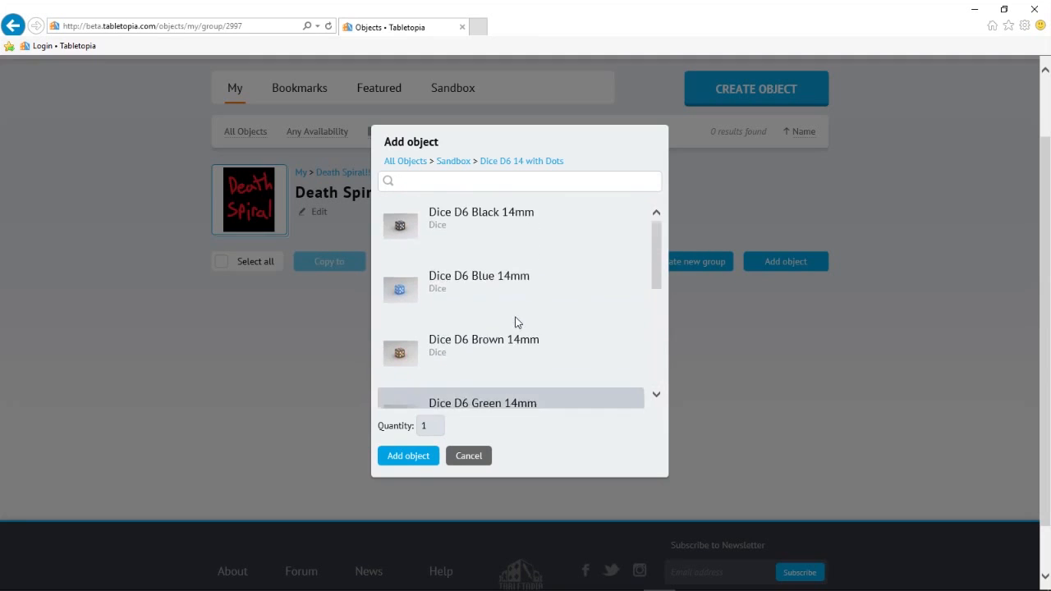
click(482, 215)
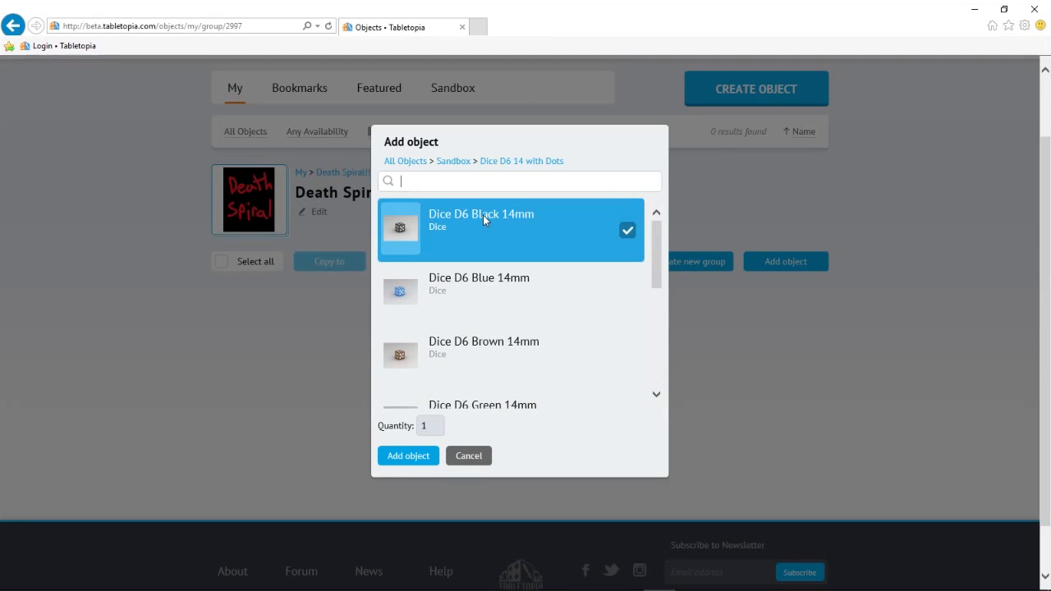
click(415, 456)
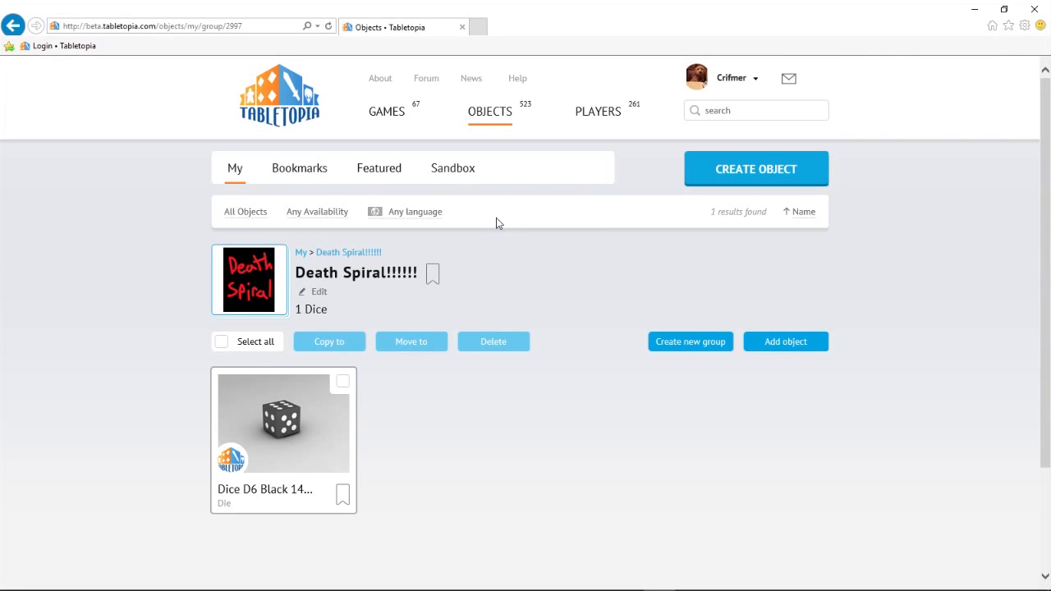
Step: Find and open the Pawns 24 set among the featured objects
click(389, 169)
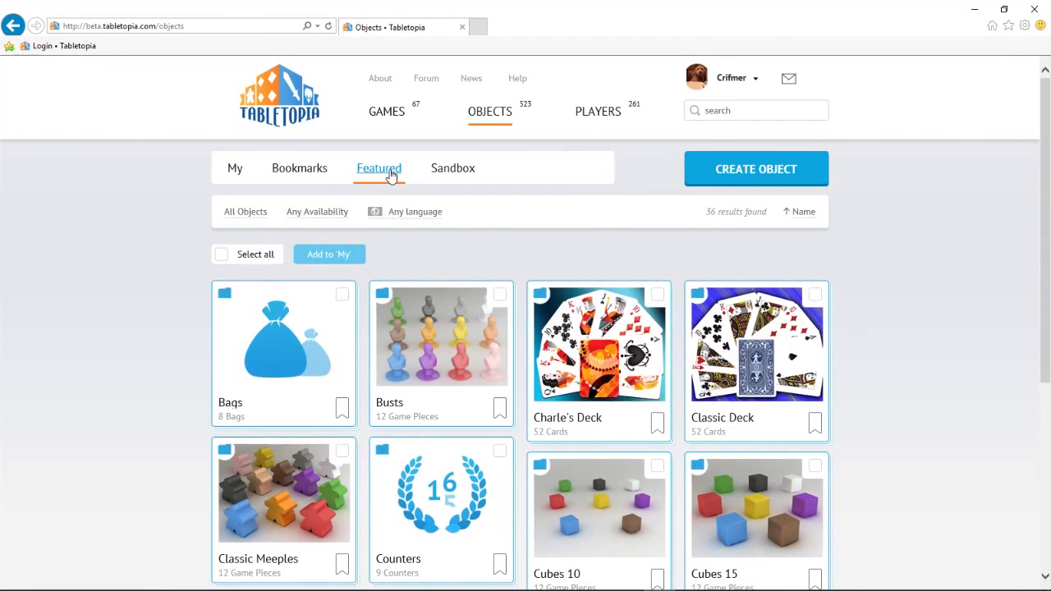
scroll(541, 220, down, 5)
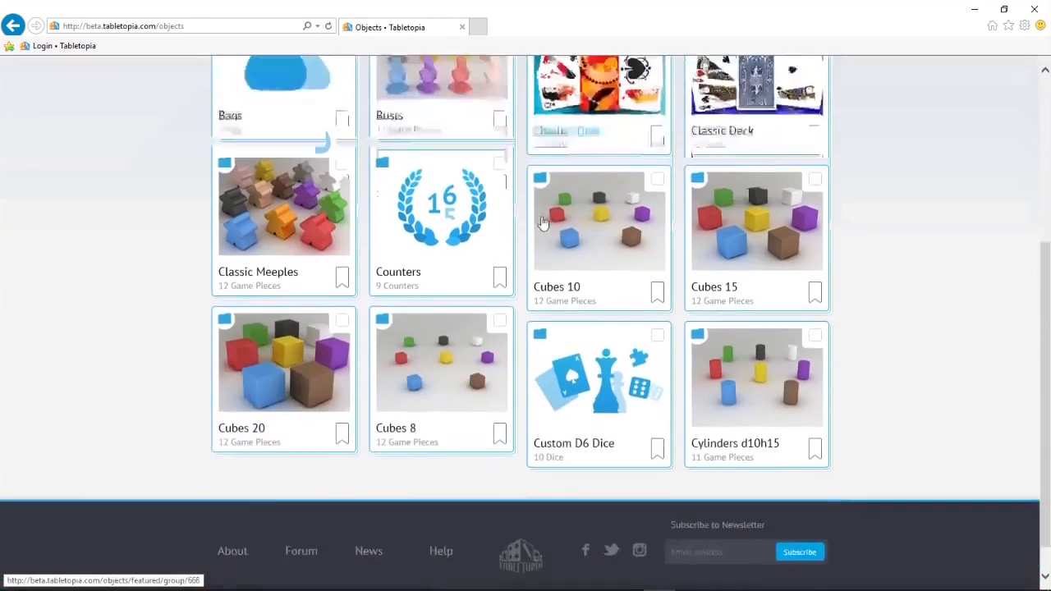
scroll(541, 225, down, 7)
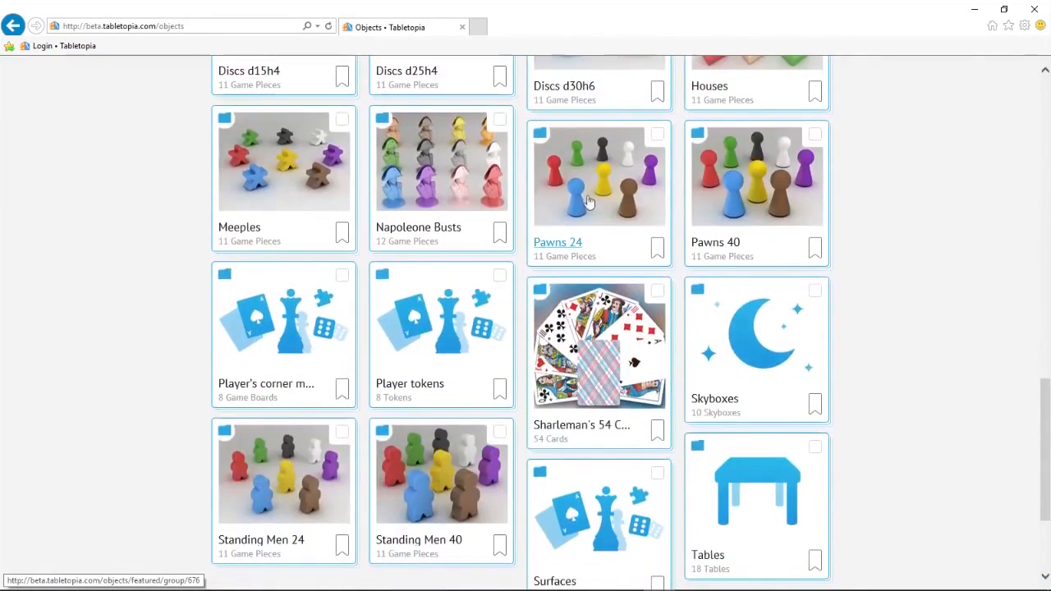
click(588, 201)
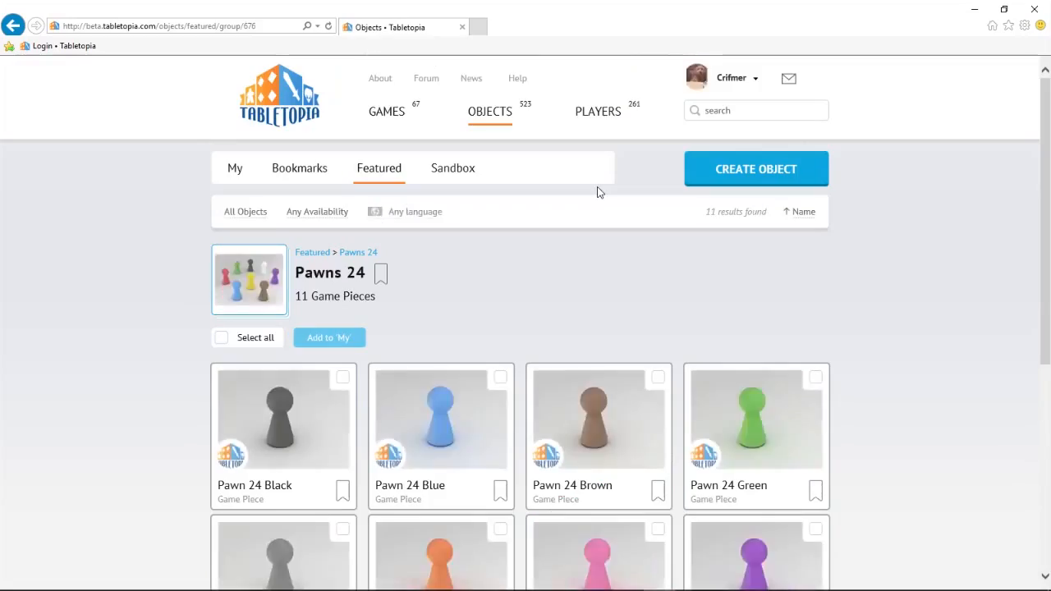
Step: Add the black, blue, green, red, white and yellow Pawn 24 pieces to the Death Spiral!!!!!! group in the 'My' catalog
scroll(542, 222, down, 4)
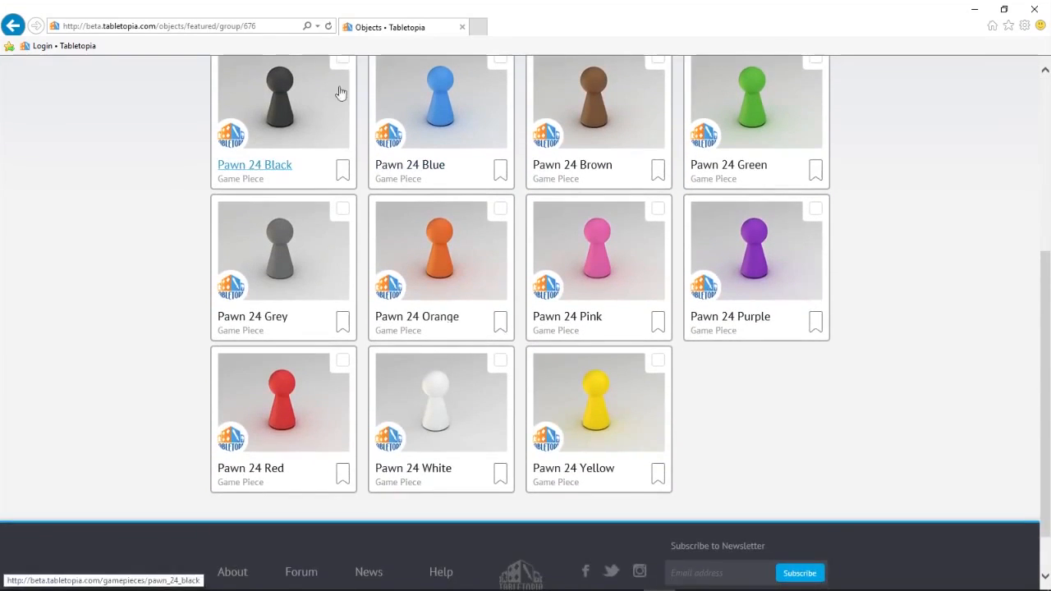
scroll(349, 144, up, 1)
click(343, 138)
click(501, 138)
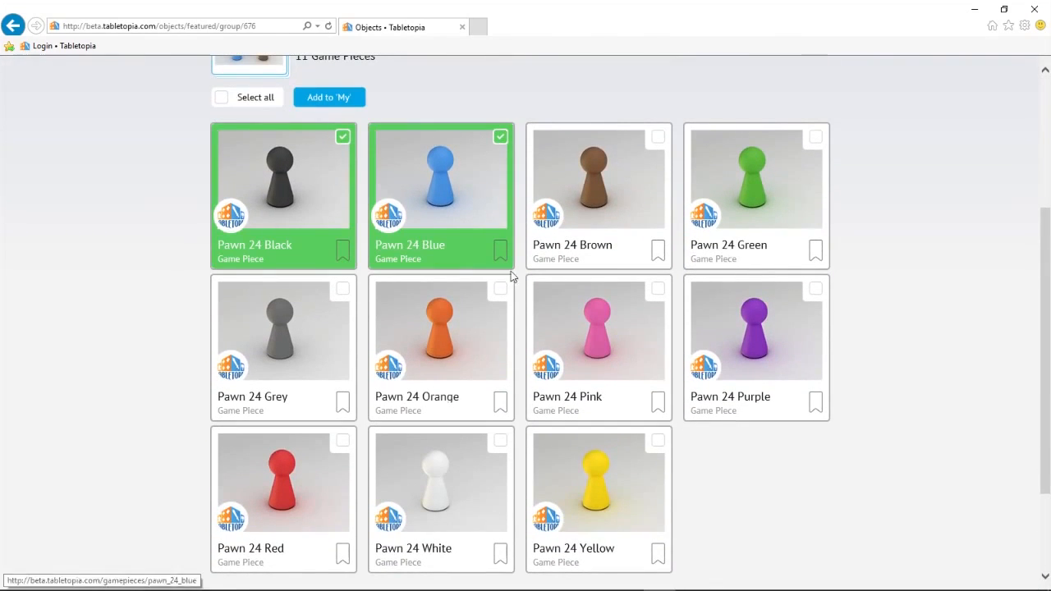
click(342, 440)
click(499, 441)
click(657, 439)
click(815, 137)
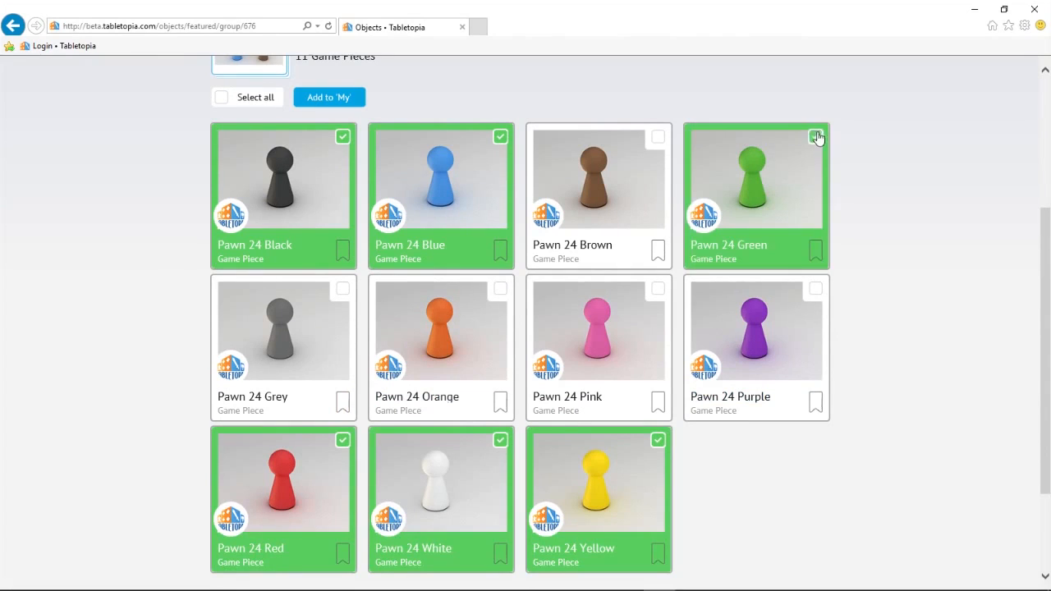
scroll(557, 200, up, 1)
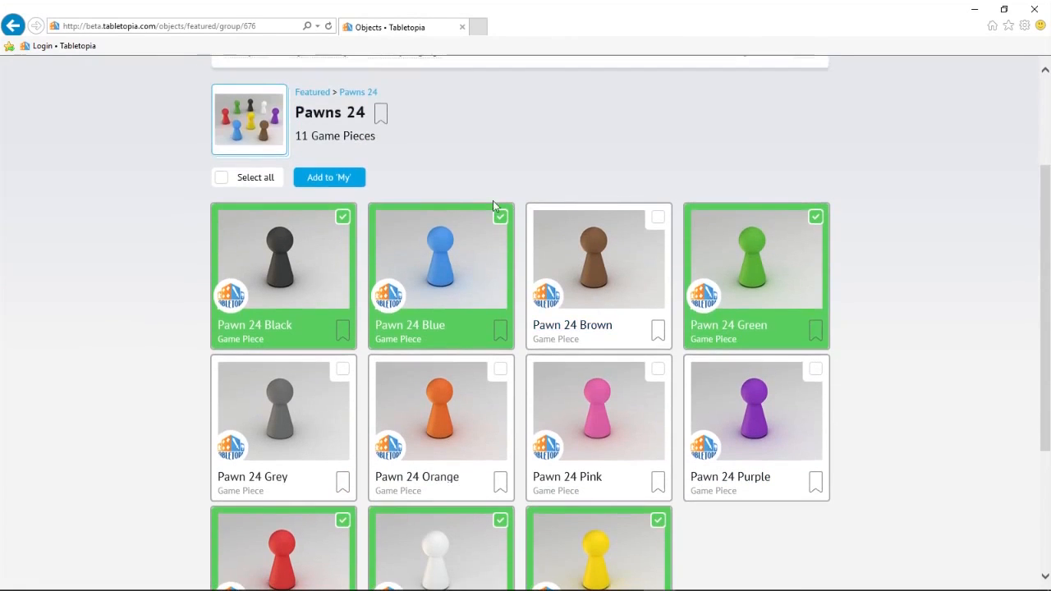
click(331, 175)
scroll(331, 184, up, 1)
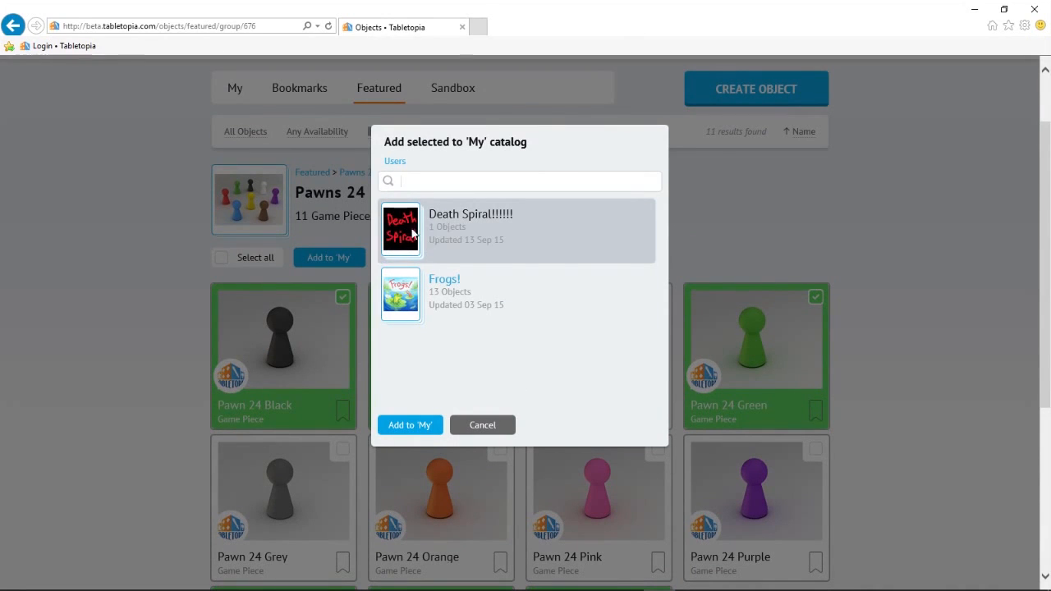
click(517, 227)
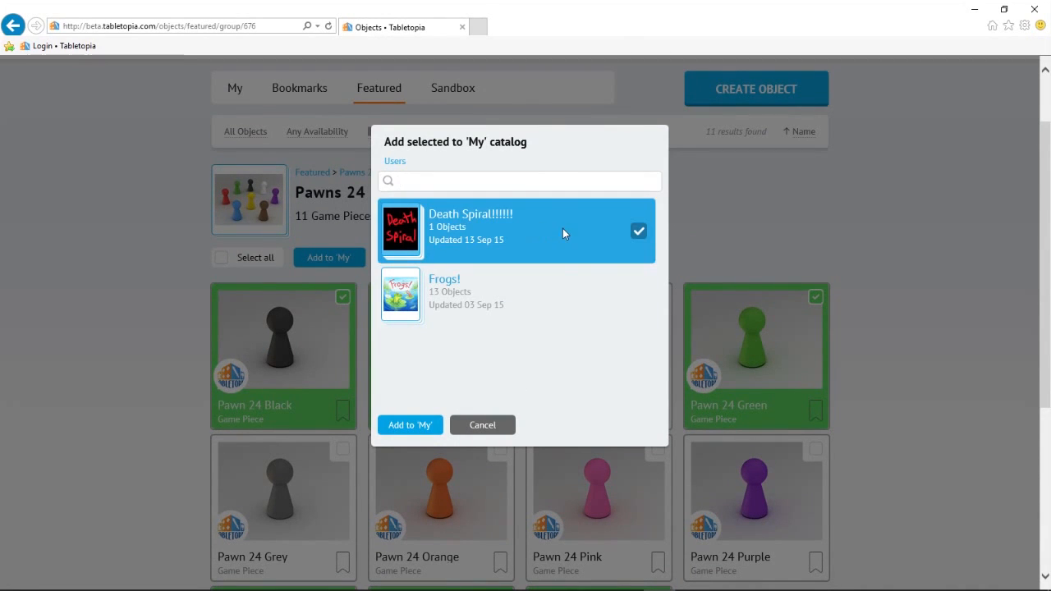
click(415, 427)
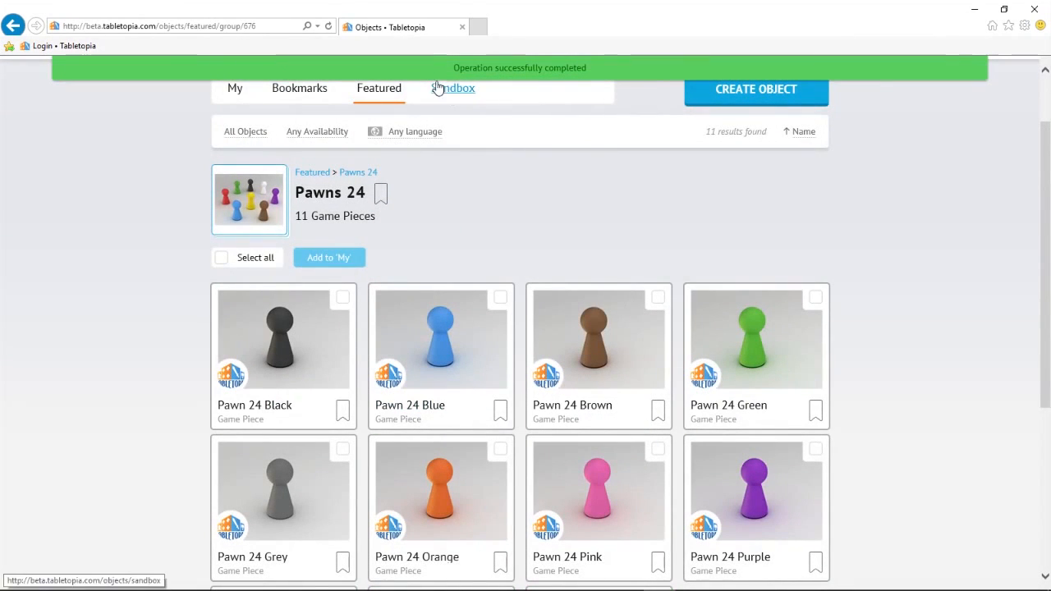
Step: Return to your Death Spiral!!!!!! object group and start creating a new Game Board object in it
click(586, 76)
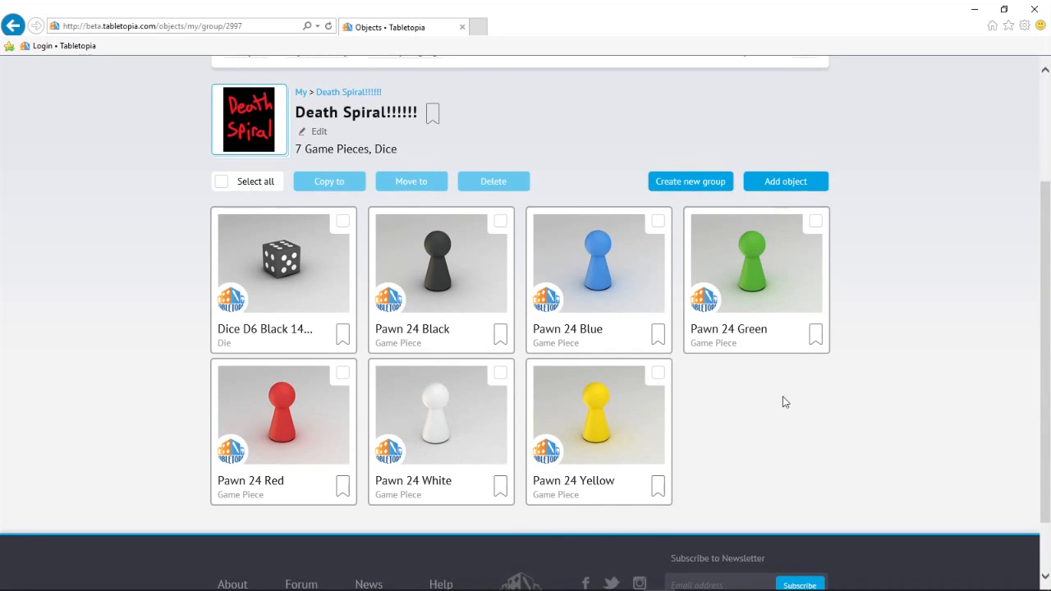
scroll(822, 394, up, 2)
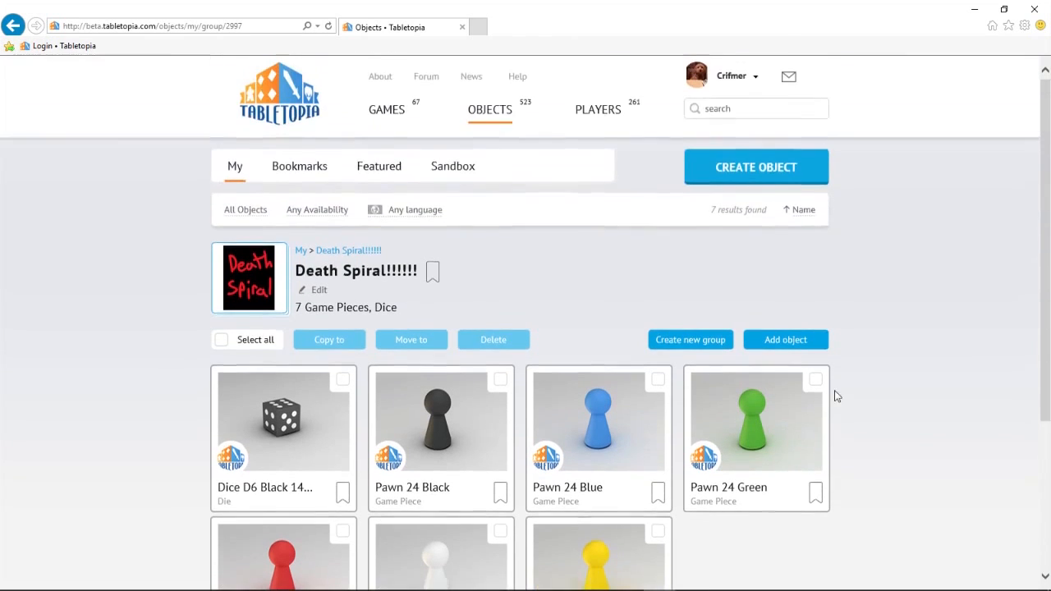
click(761, 171)
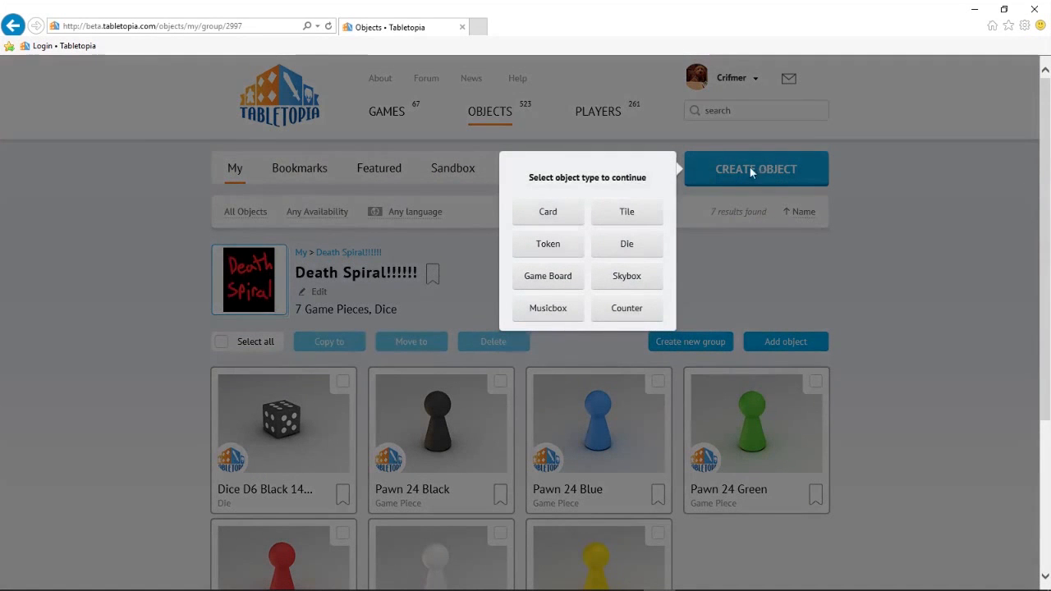
mouse_move(555, 257)
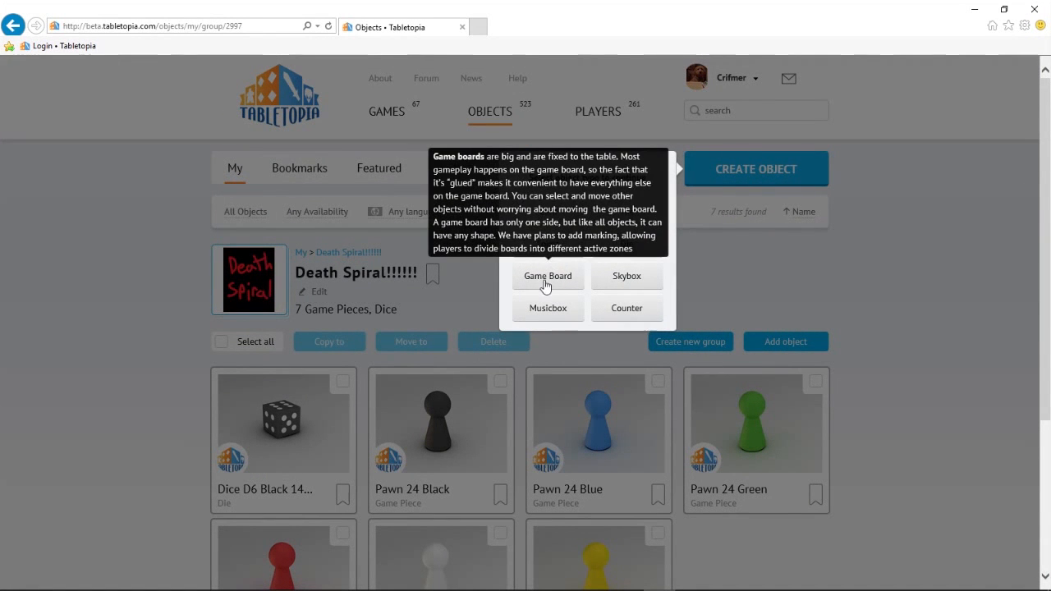
click(548, 281)
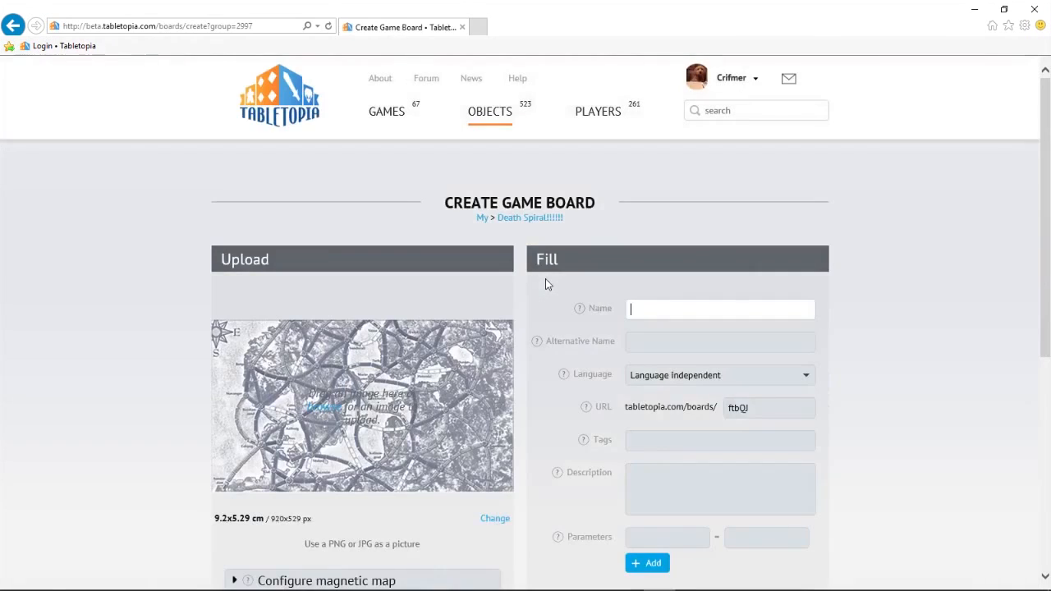
Step: Upload board.jpg from the Death Spiral folder as the game board's picture
scroll(546, 278, down, 2)
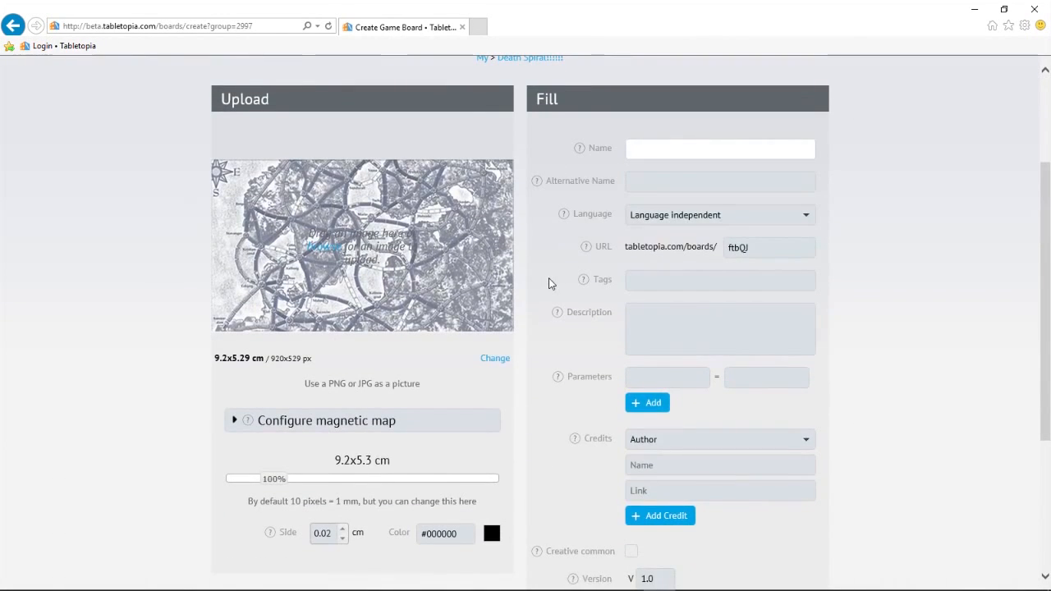
scroll(548, 279, up, 1)
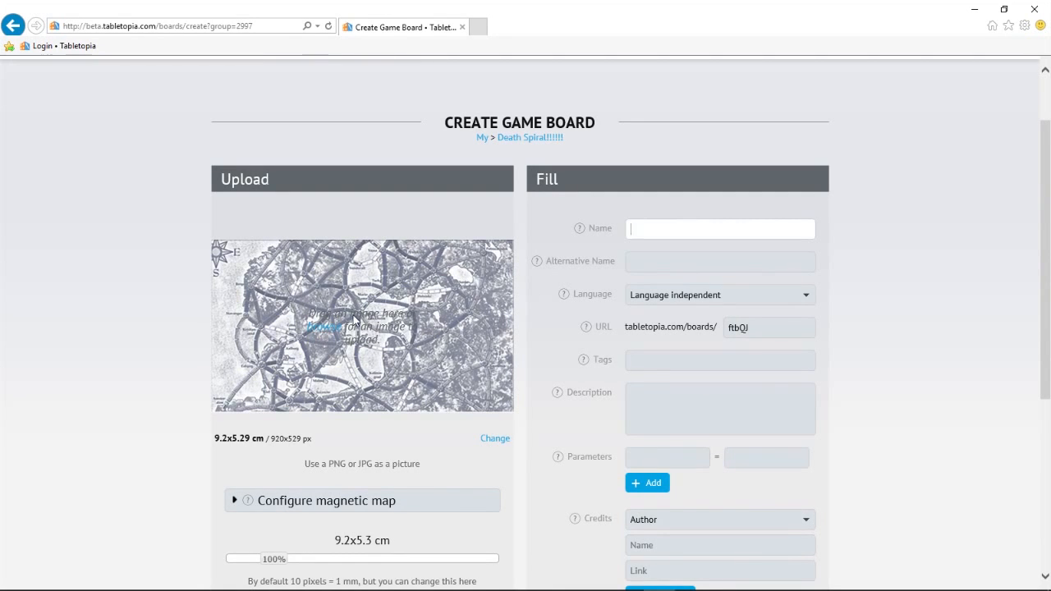
scroll(357, 316, down, 2)
click(494, 280)
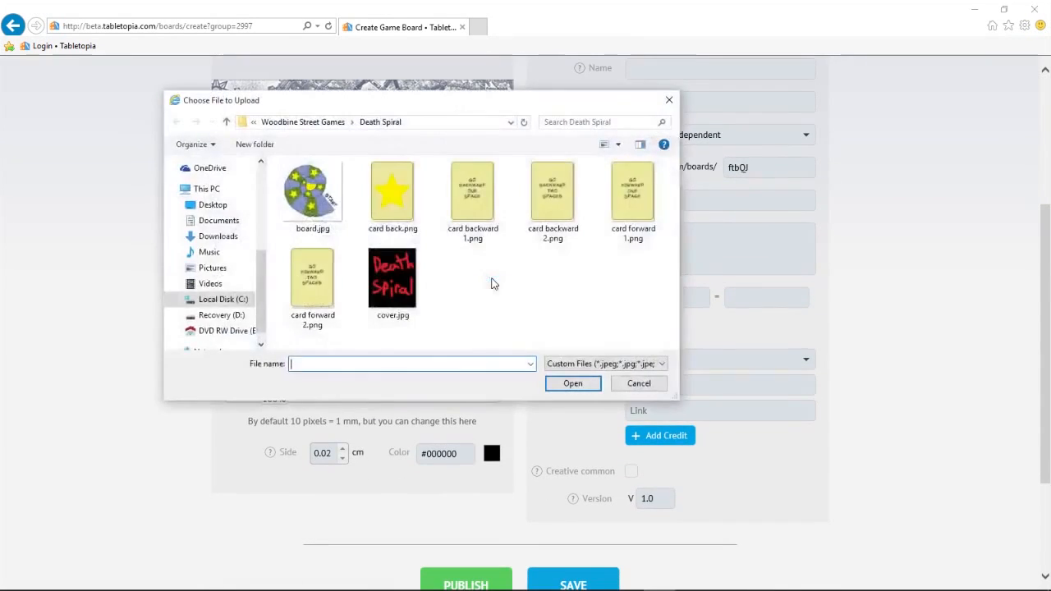
double_click(315, 189)
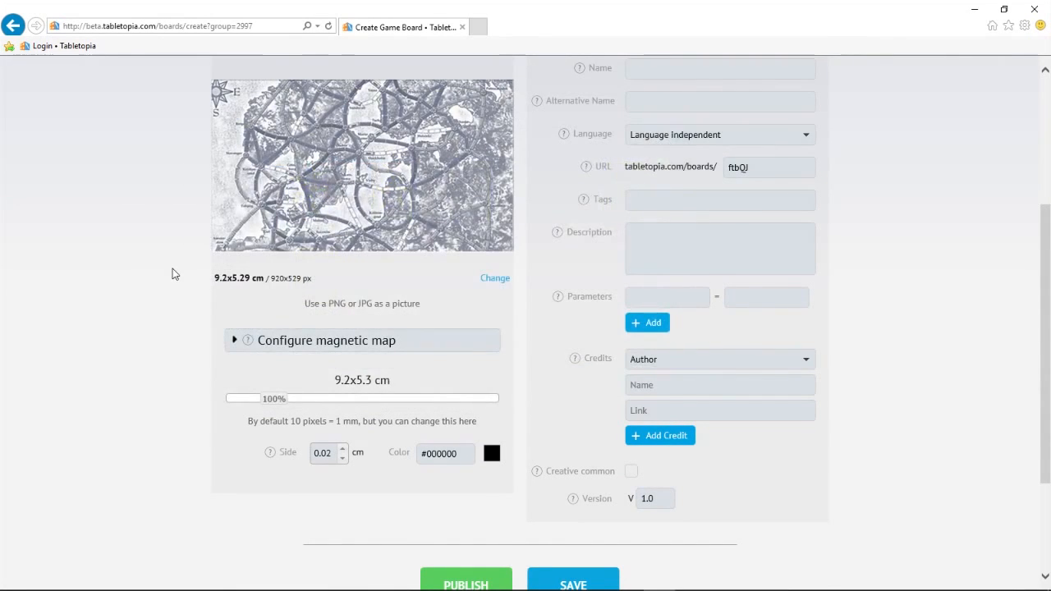
scroll(173, 274, up, 1)
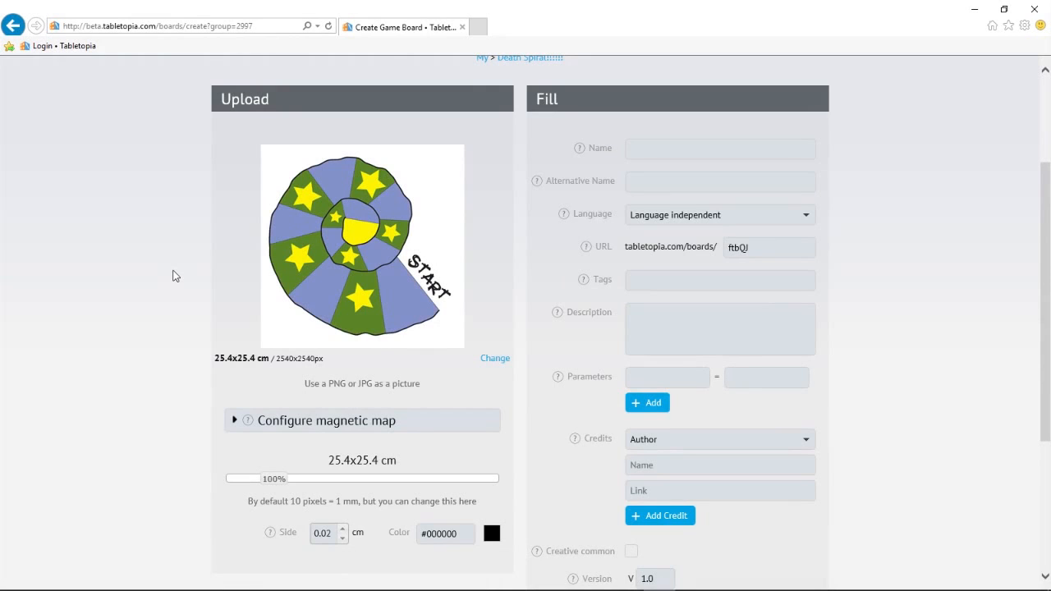
Step: Name the game board "Death Spiral Game Board" and publish it
click(745, 147)
text(D)
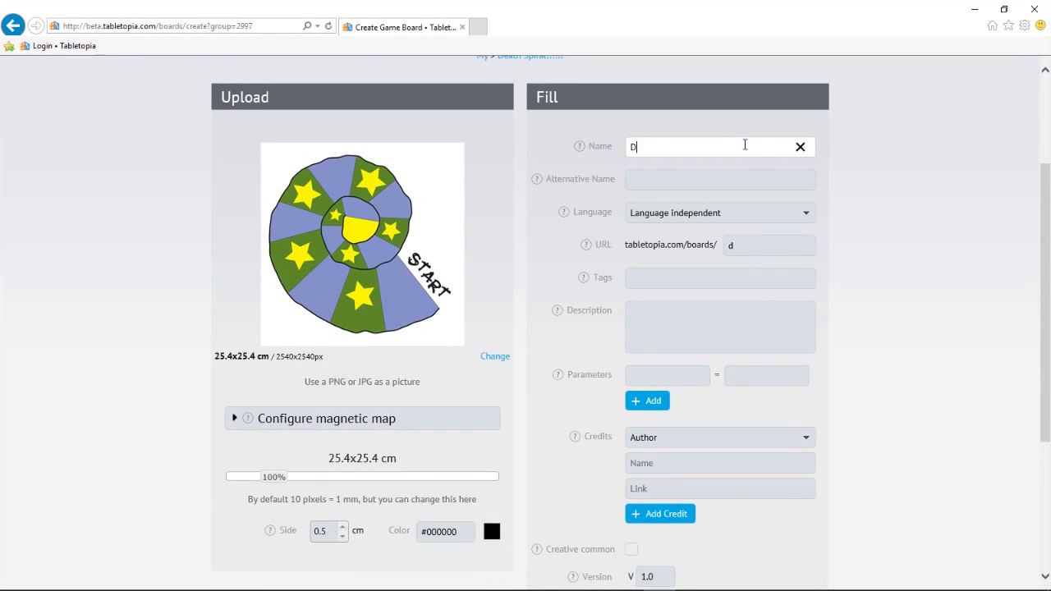
text(eath Spiral Game Board)
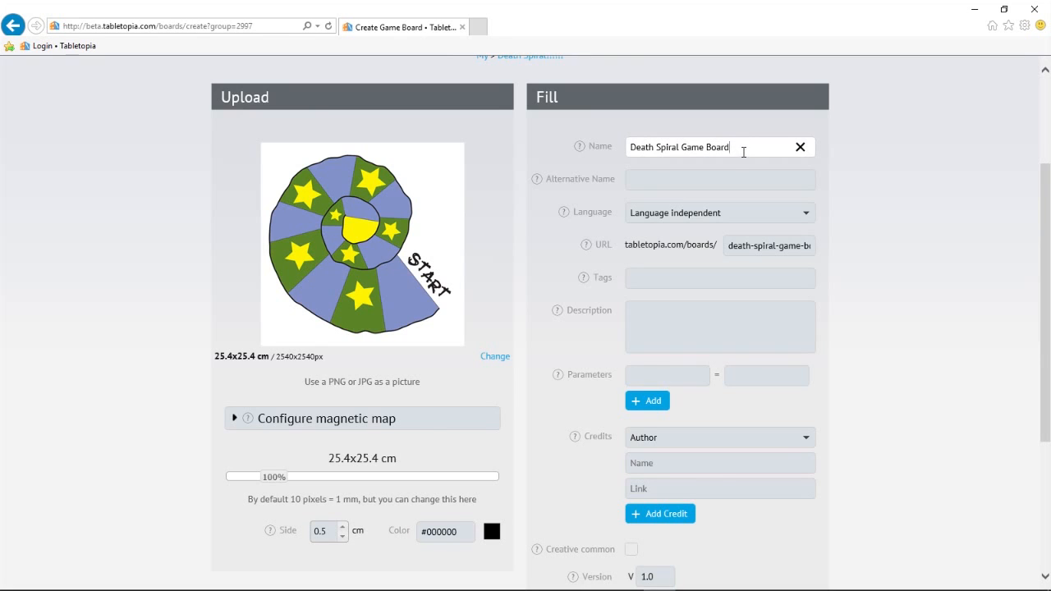
scroll(743, 155, down, 1)
scroll(463, 504, down, 1)
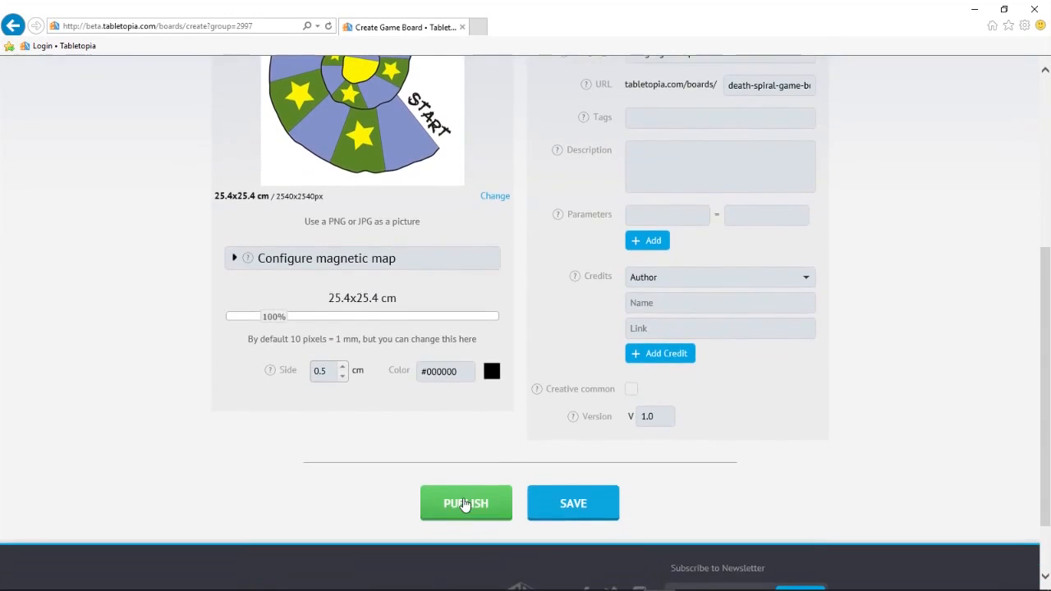
click(465, 503)
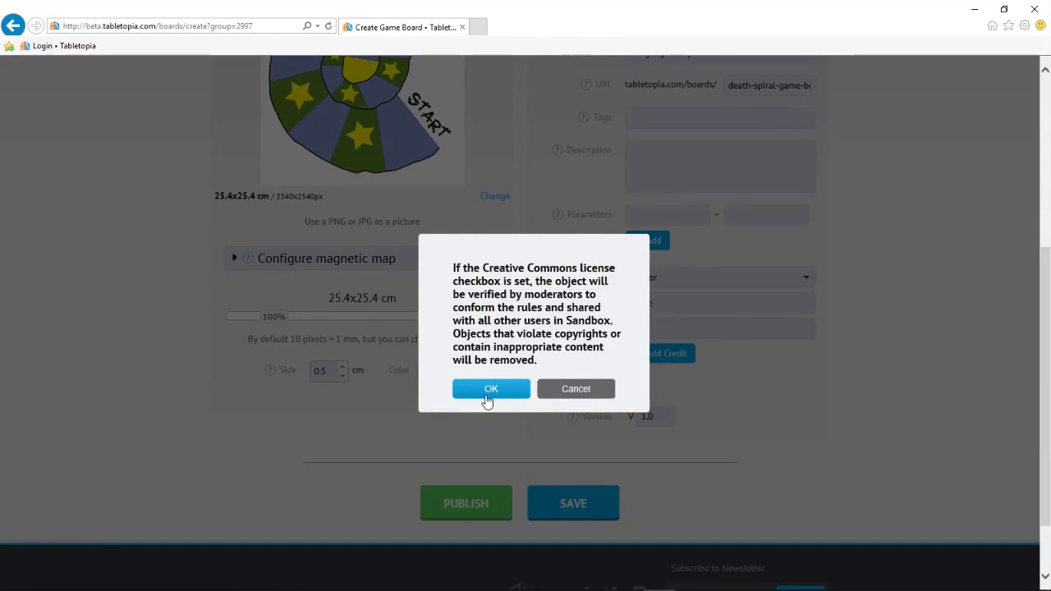
click(486, 396)
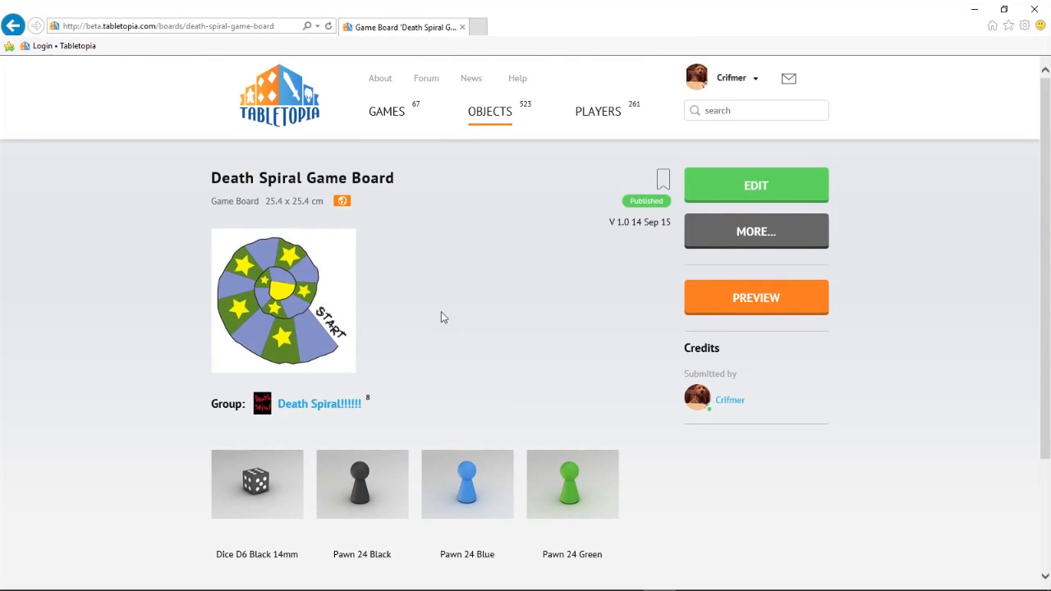
Step: Return to the Death Spiral!!!!!! object group and start creating a new Card object in it
click(314, 404)
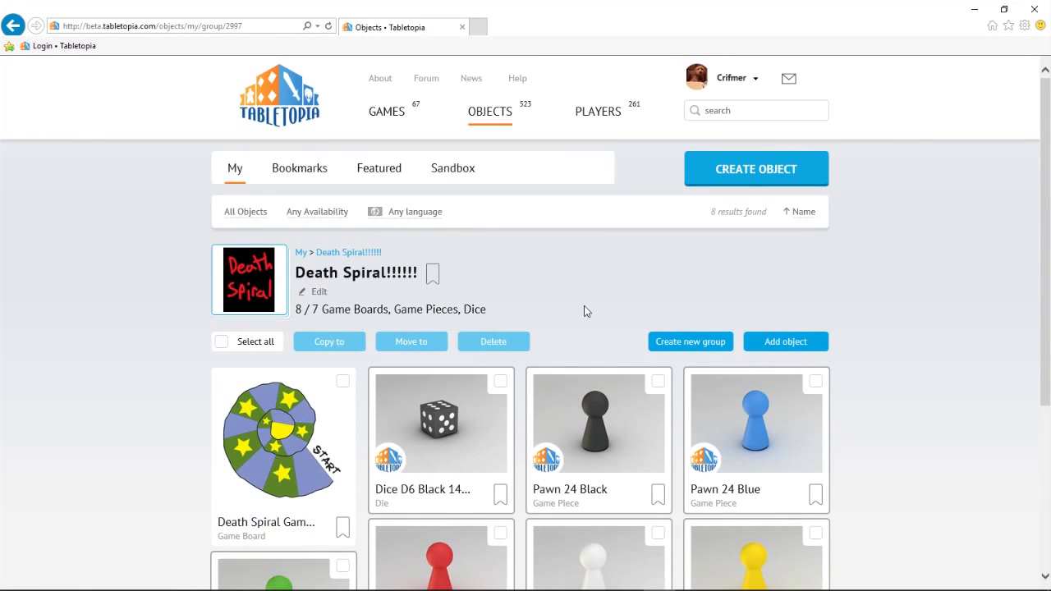
click(747, 171)
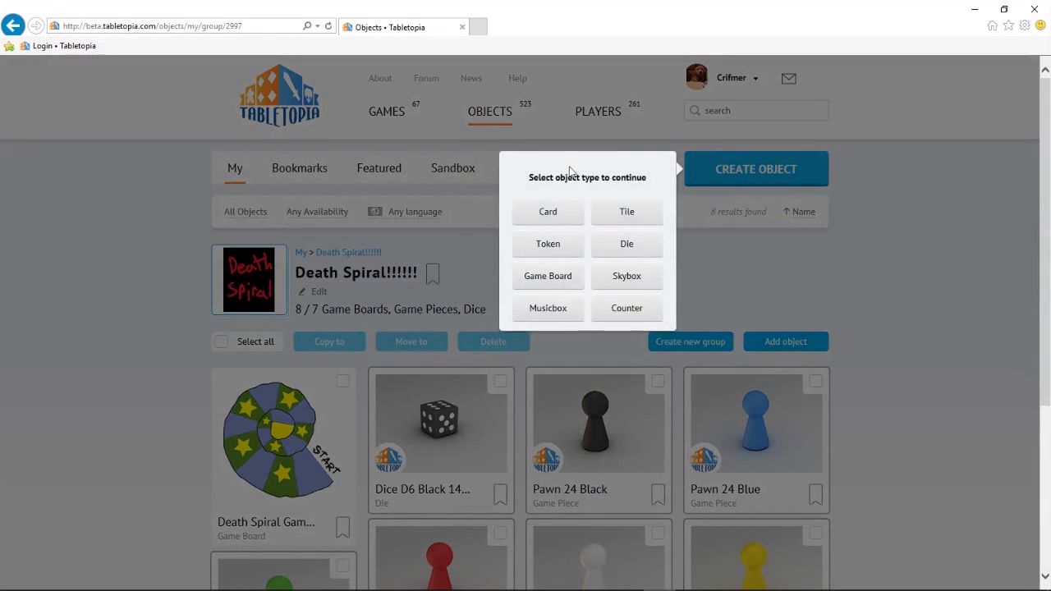
click(544, 215)
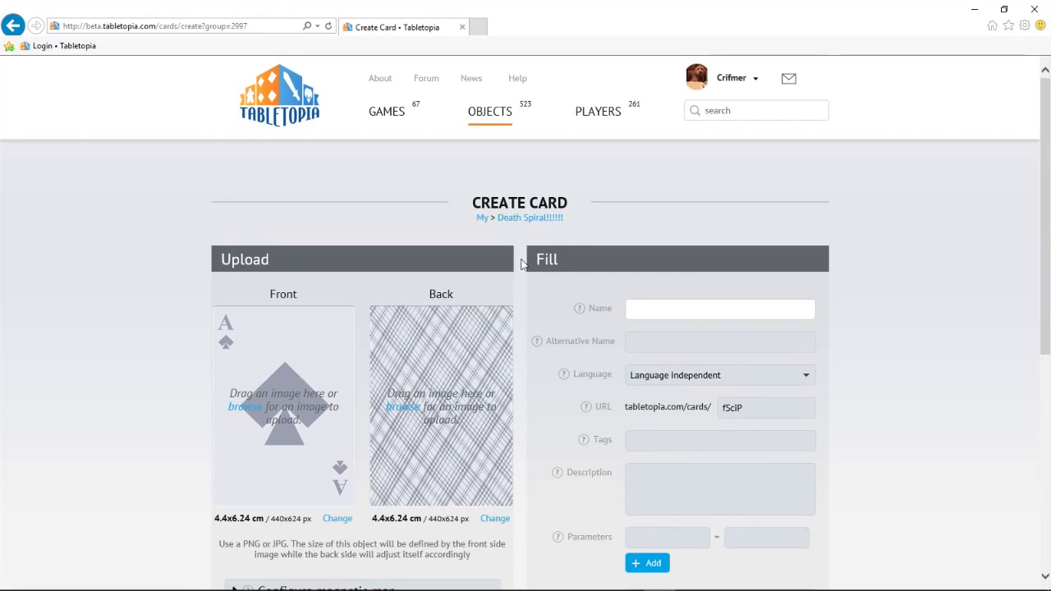
Step: Upload card forward 1.png as the card's front picture and card back.png as its back picture
scroll(526, 283, down, 3)
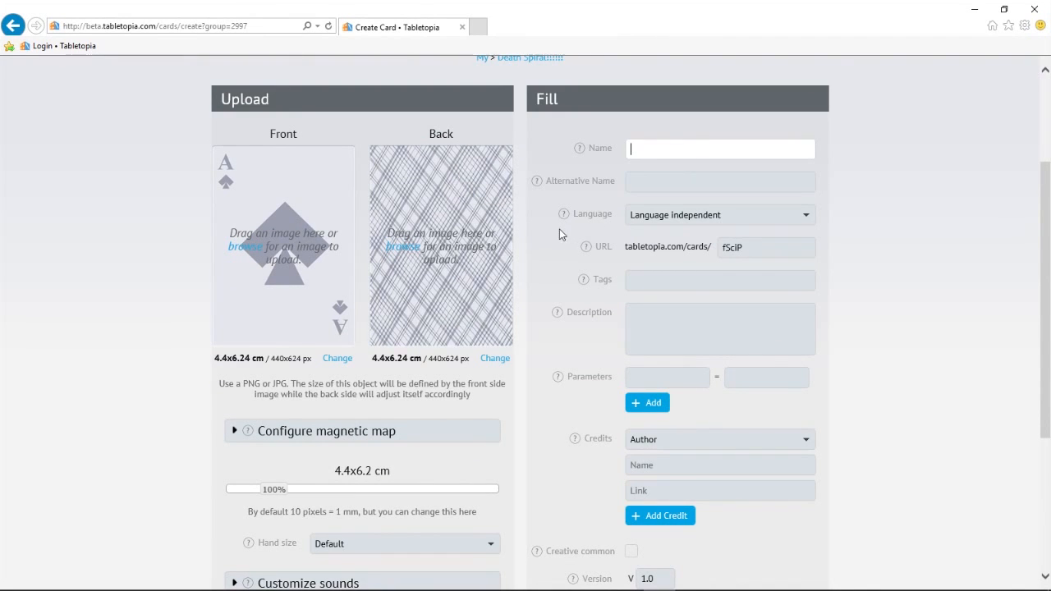
scroll(551, 230, down, 2)
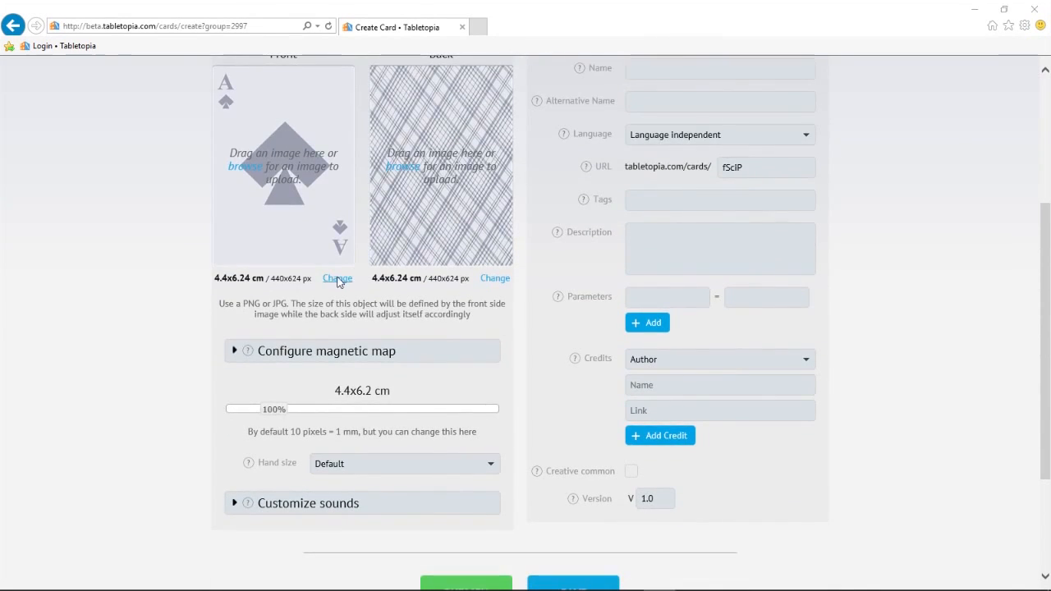
click(337, 281)
double_click(635, 206)
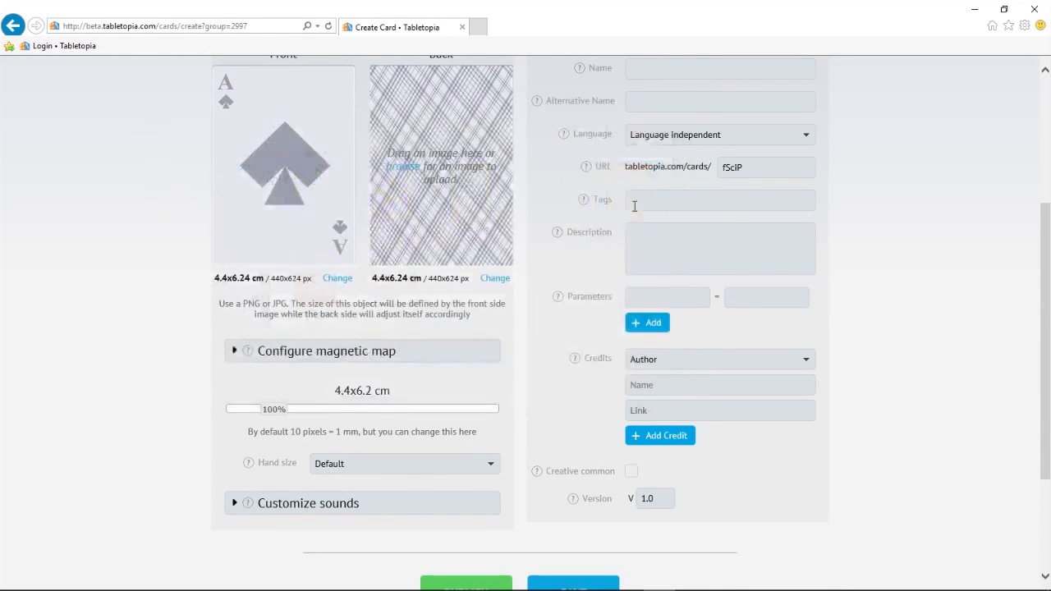
click(496, 278)
click(401, 205)
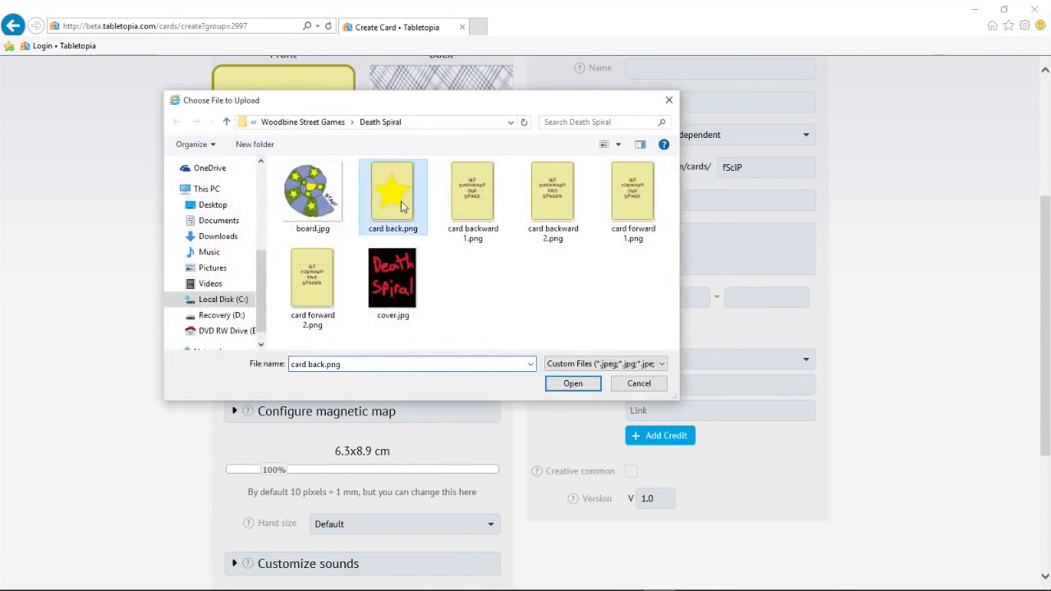
double_click(400, 205)
Step: Name the new card "moveforward1"
scroll(637, 210, up, 2)
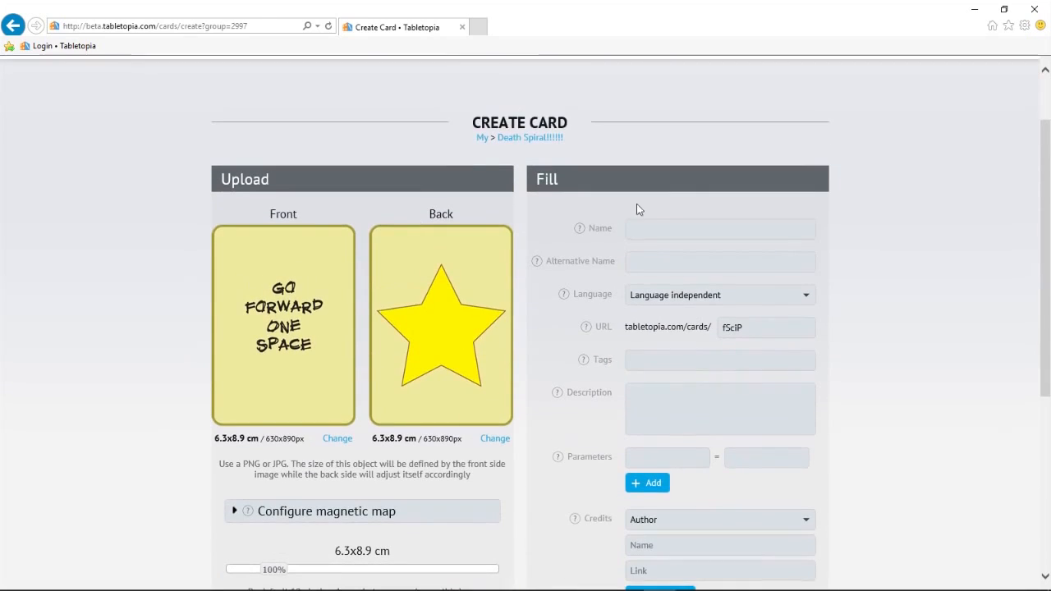
click(663, 230)
text(movefora)
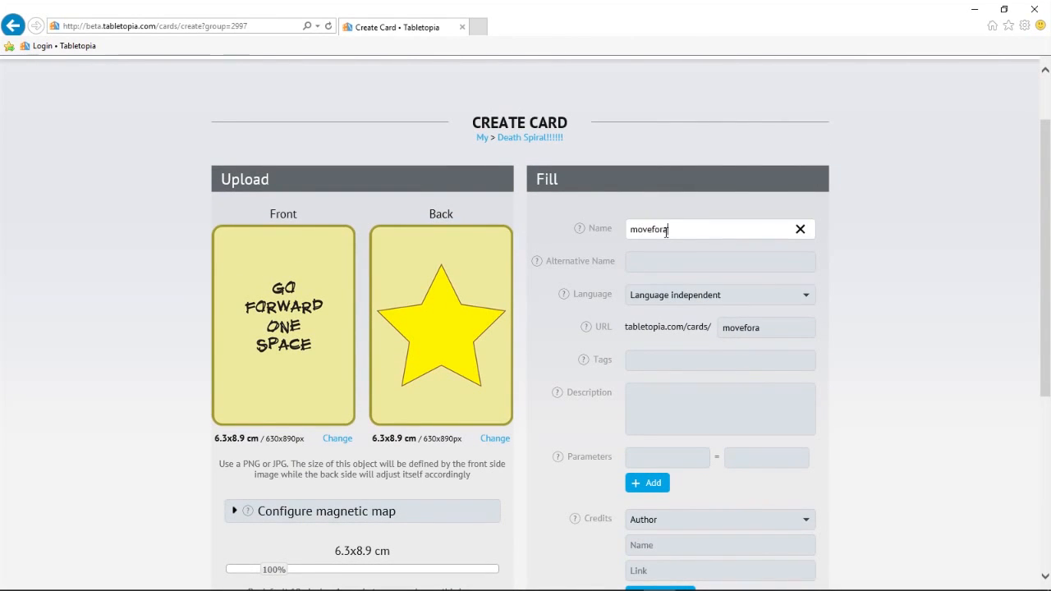
text(ard1)
Step: Expand the card's custom sound settings to review them, and publish the card
scroll(667, 259, down, 3)
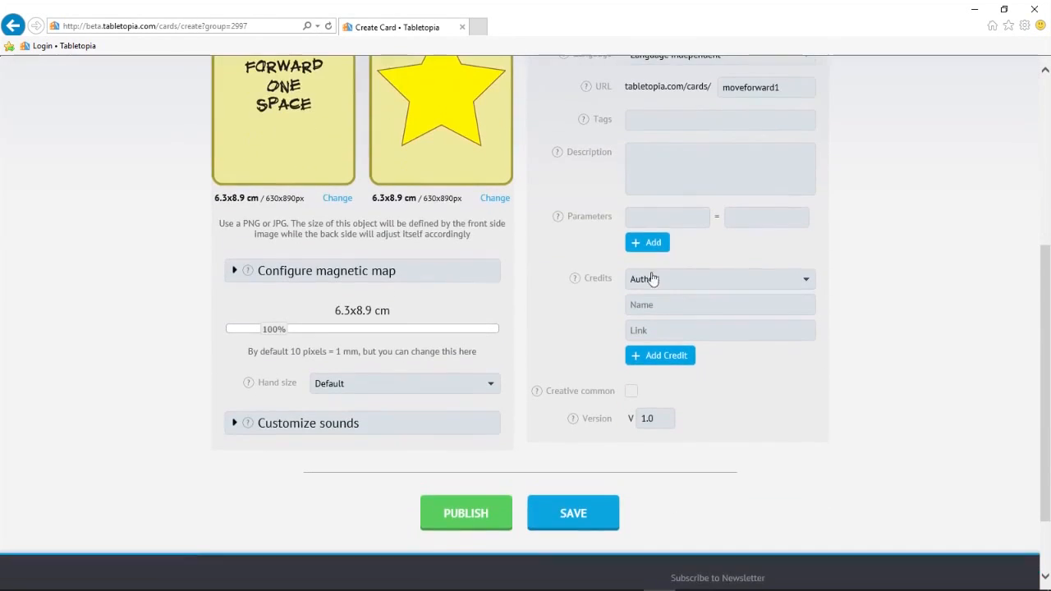
scroll(159, 409, down, 1)
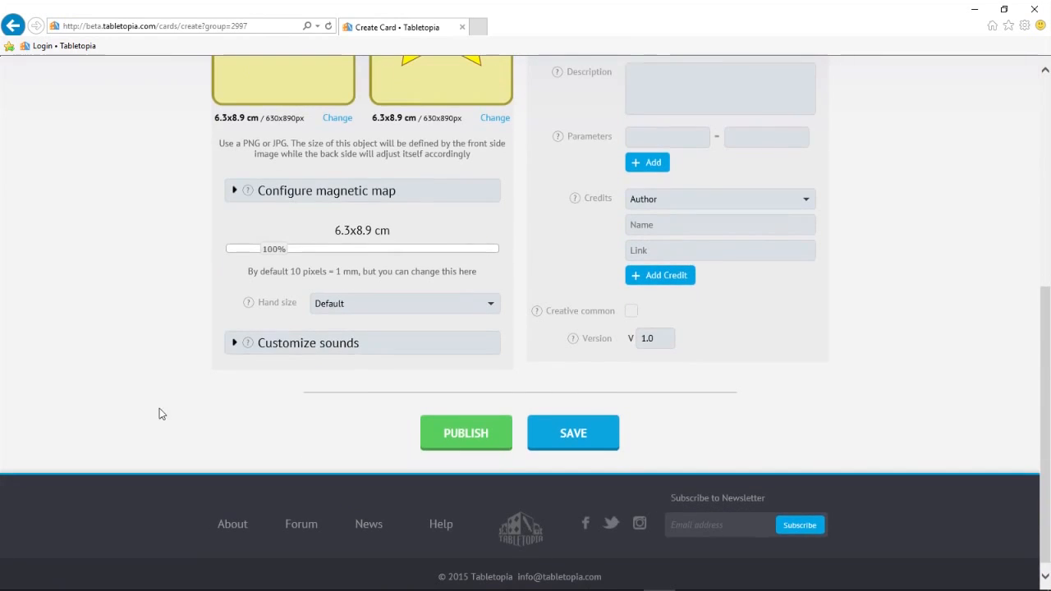
click(235, 345)
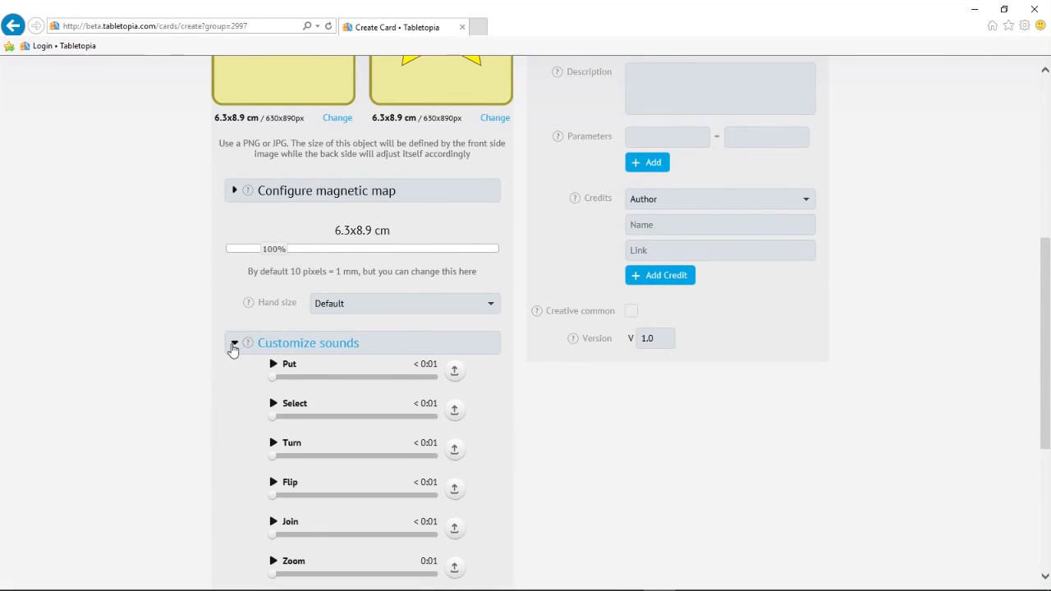
scroll(181, 341, down, 3)
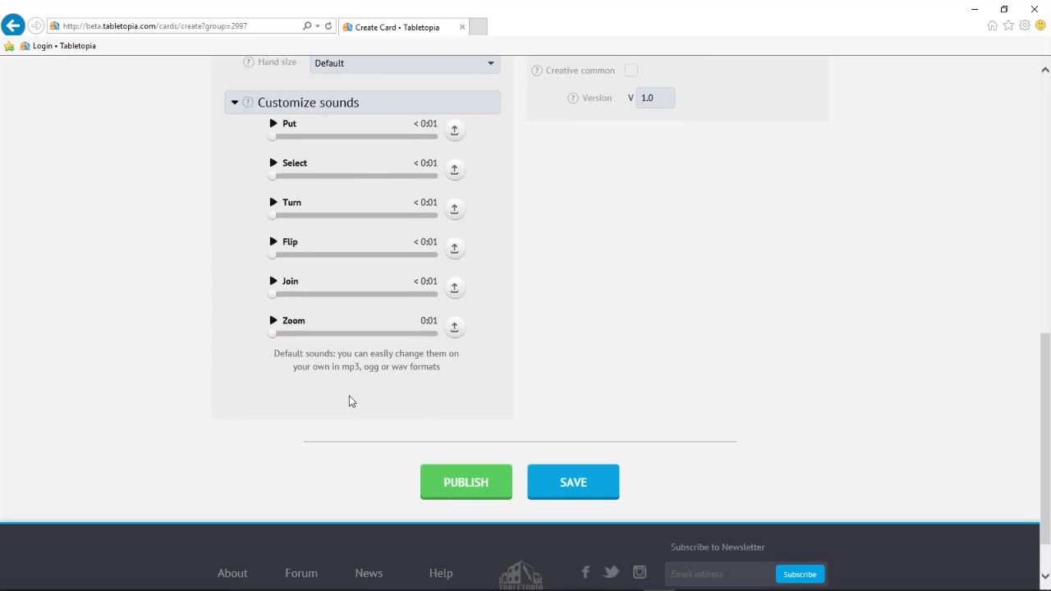
click(470, 485)
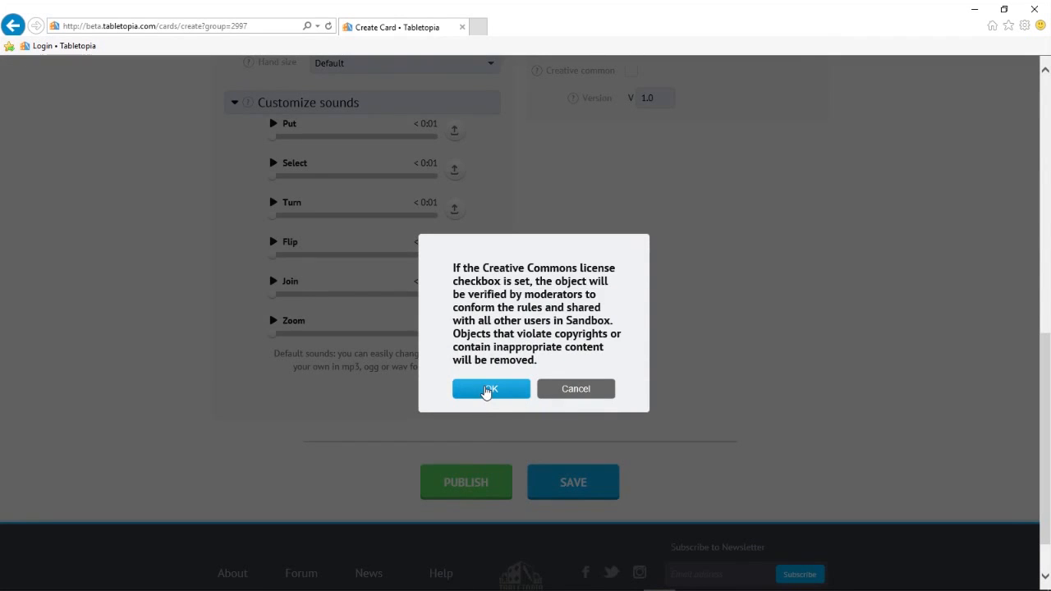
click(486, 391)
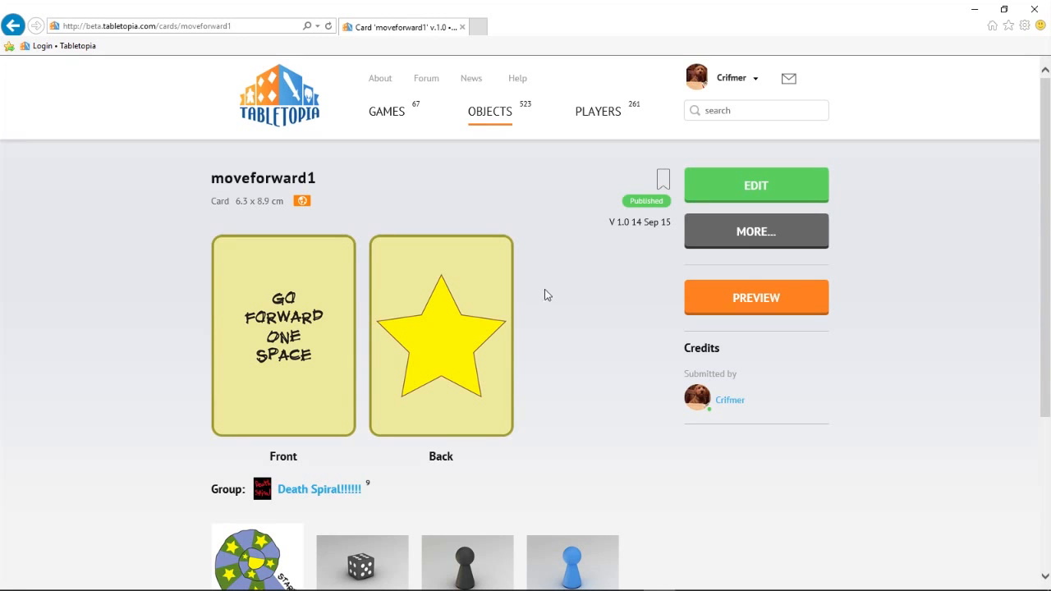
Step: Duplicate the moveforward1 card and replace the copy's front picture with card forward 2.png
click(733, 237)
click(710, 270)
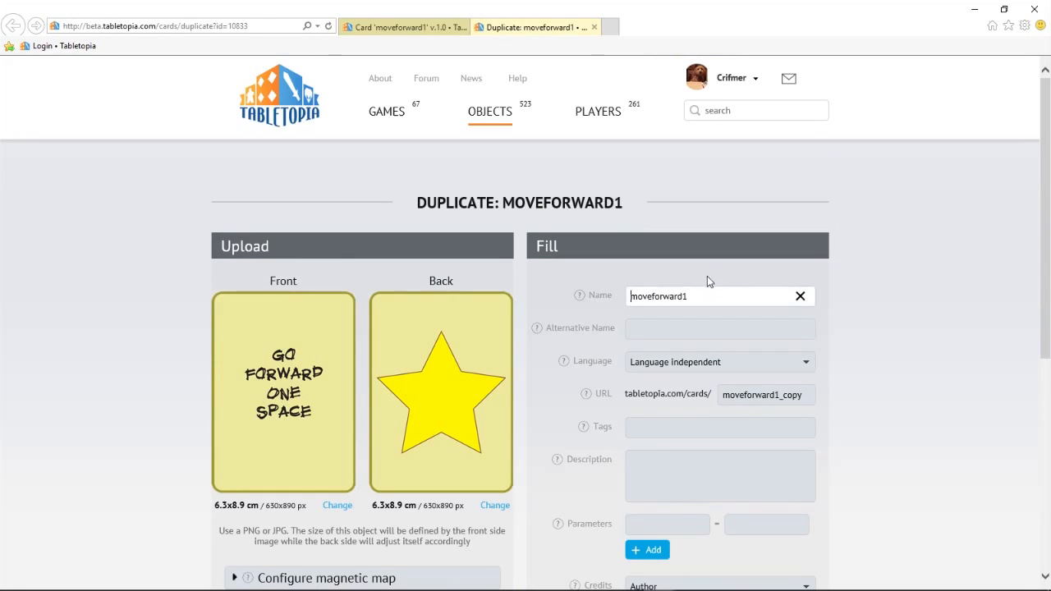
click(335, 505)
double_click(310, 283)
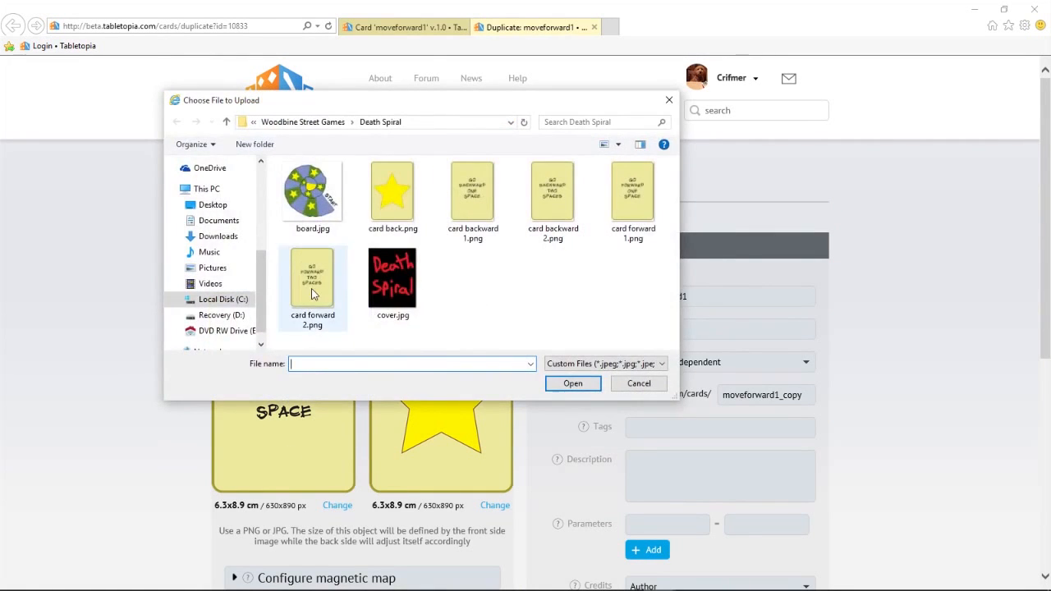
Step: Rename the duplicated card "moveforward2" and publish it
click(693, 300)
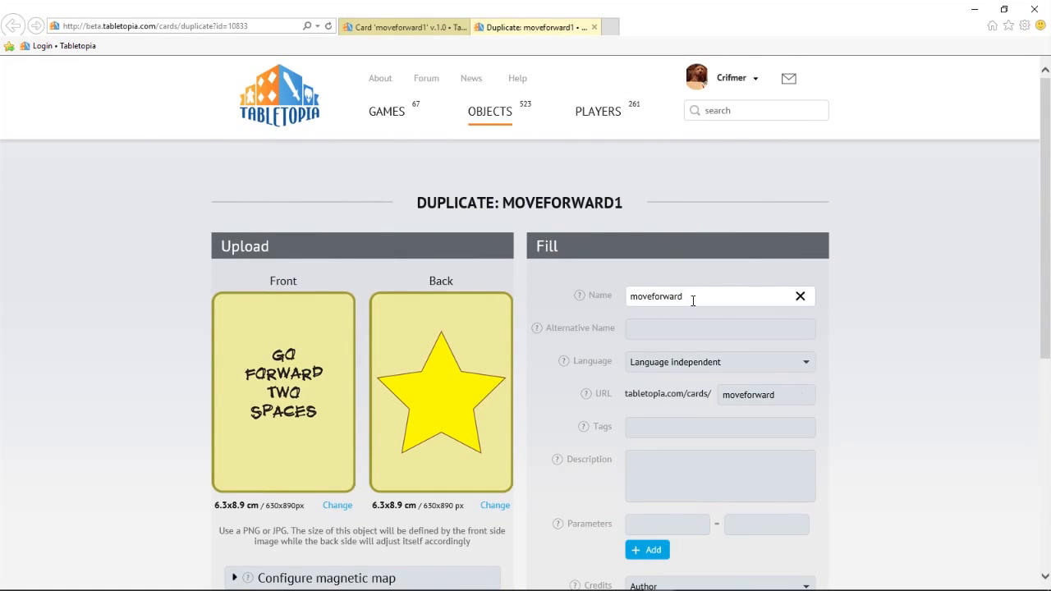
scroll(556, 345, down, 5)
click(572, 452)
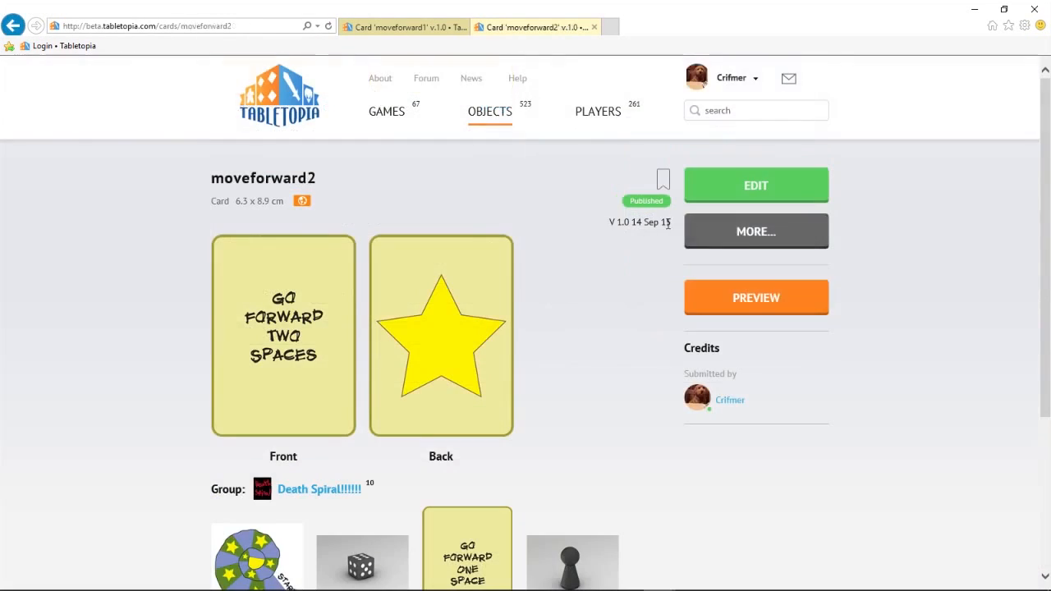
Step: Duplicate the moveforward2 card and replace the copy's front picture with card backward 1.png
click(744, 234)
click(723, 273)
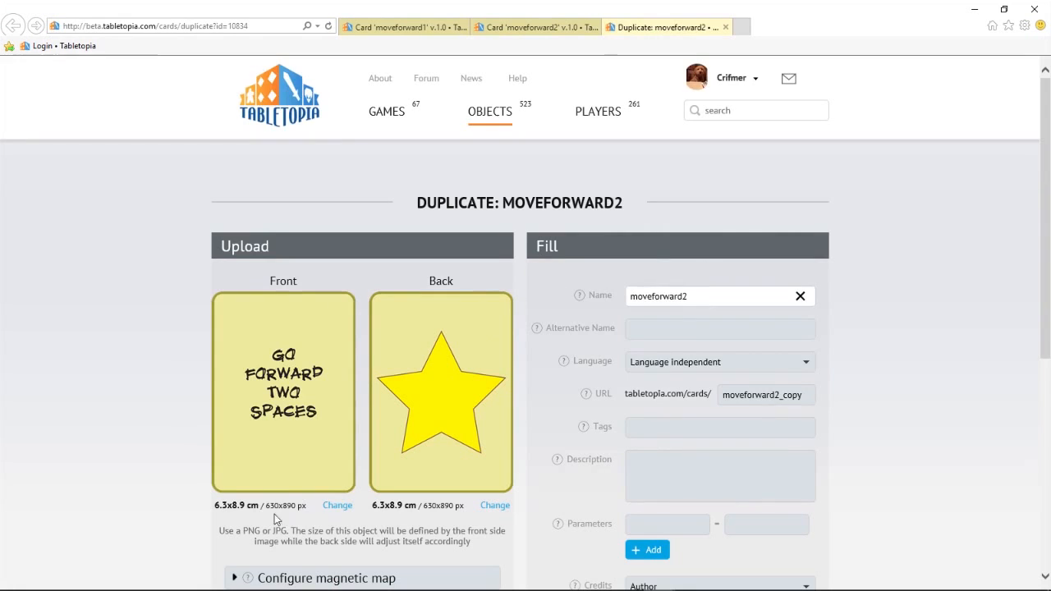
click(337, 506)
double_click(473, 197)
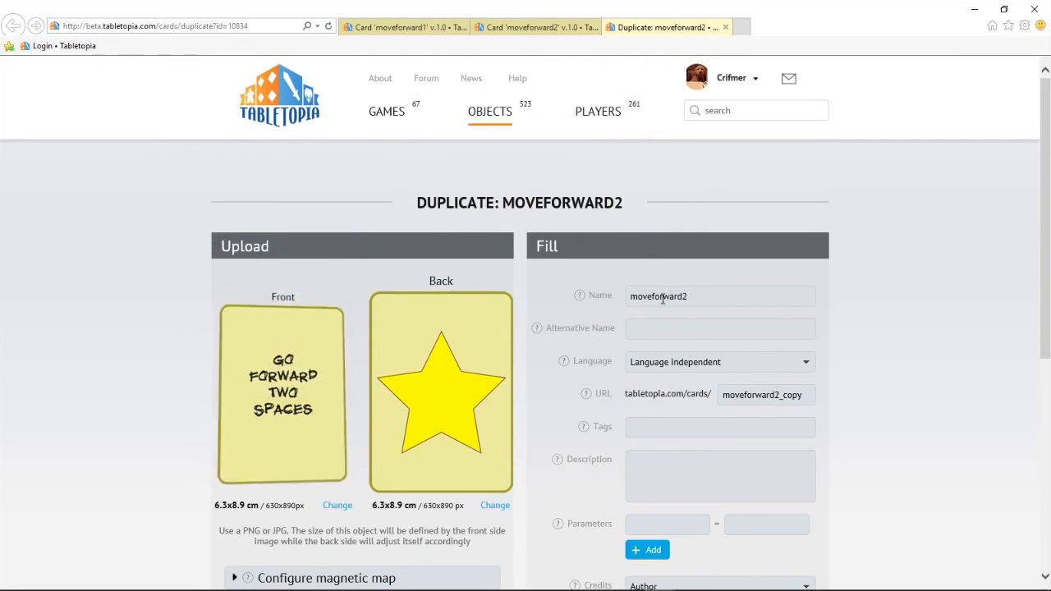
Step: Rename the duplicated card "movebackward1" and publish it
click(692, 298)
key(BackSpace)
key(BackSpace)
key(BackSpace)
key(BackSpace)
key(BackSpace)
key(BackSpace)
key(BackSpace)
key(BackSpace)
text(backward)
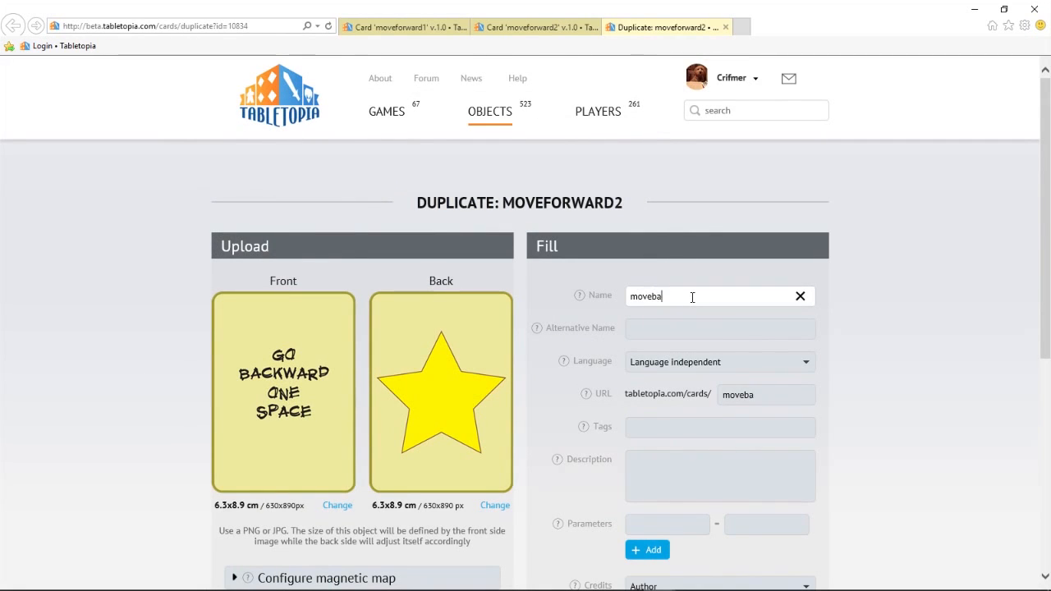
scroll(606, 338, down, 5)
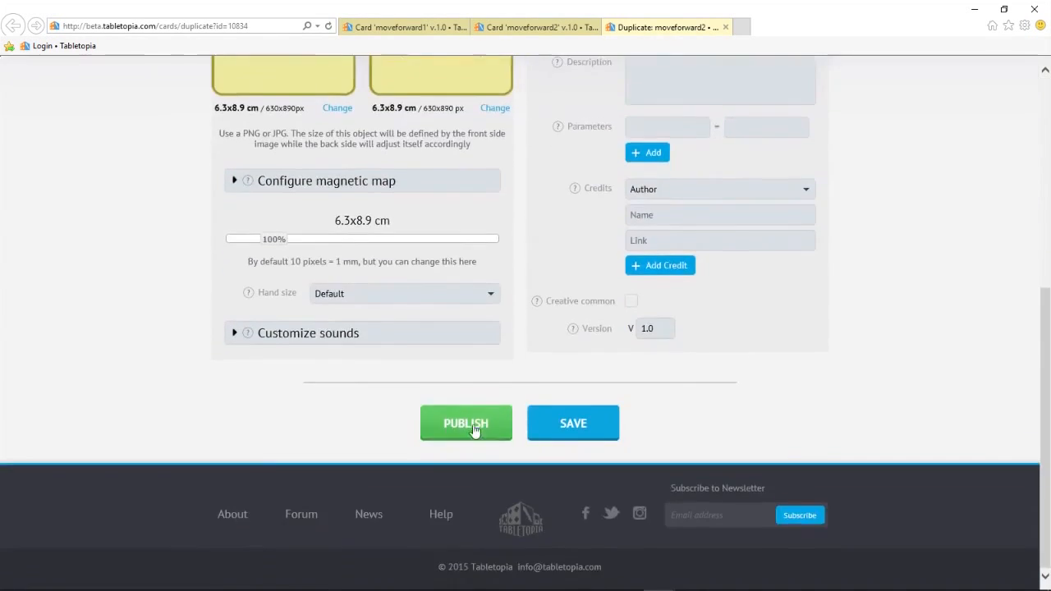
click(480, 423)
Step: Duplicate the movebackward1 card and replace the copy's front picture with card backward 2.png
click(743, 233)
click(718, 271)
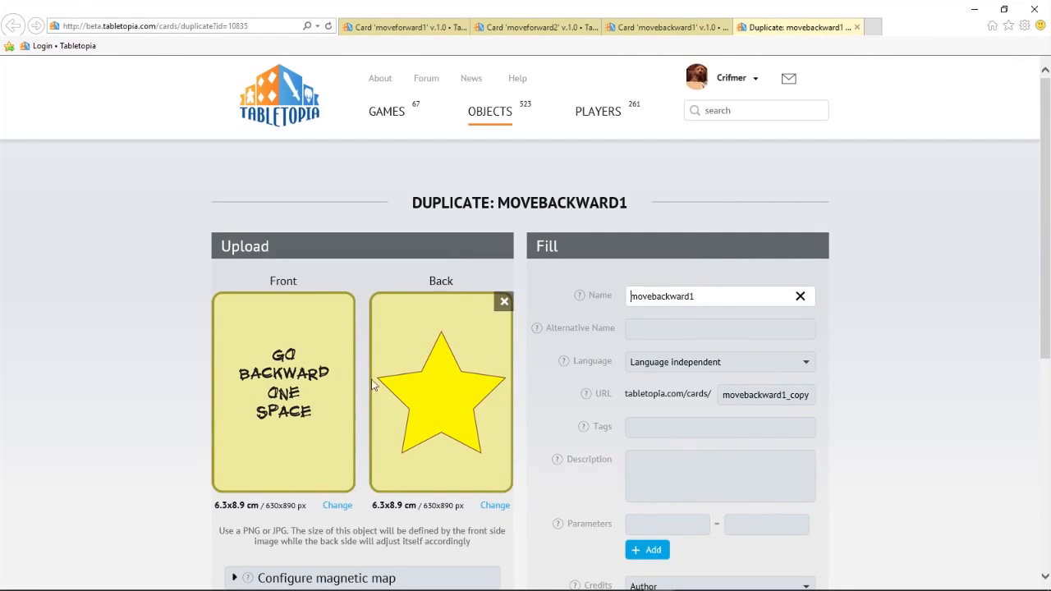
click(337, 505)
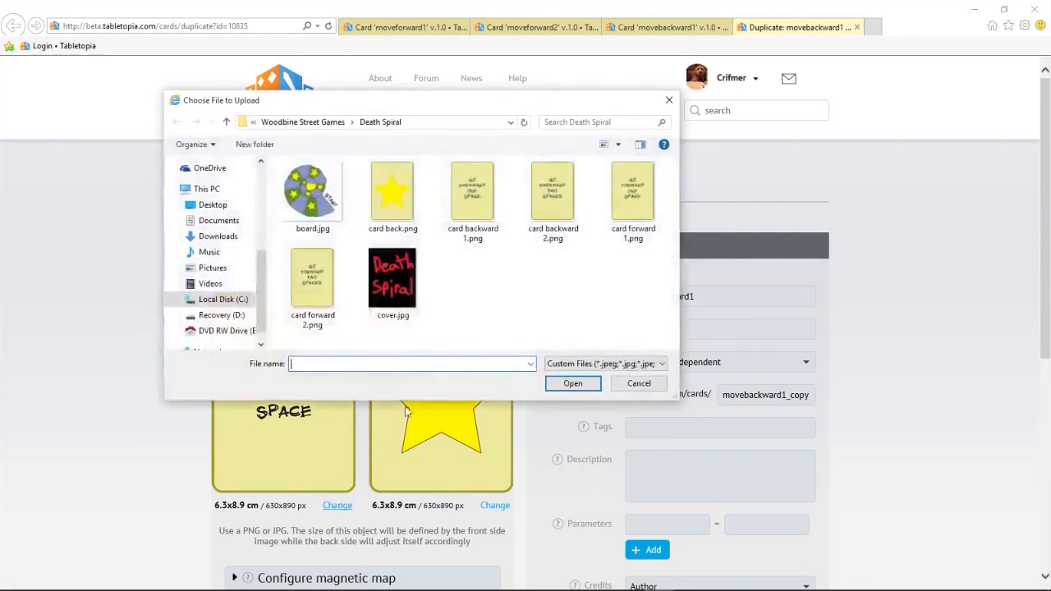
double_click(554, 197)
Step: Rename the duplicated card "movebackward2" and publish it
click(724, 295)
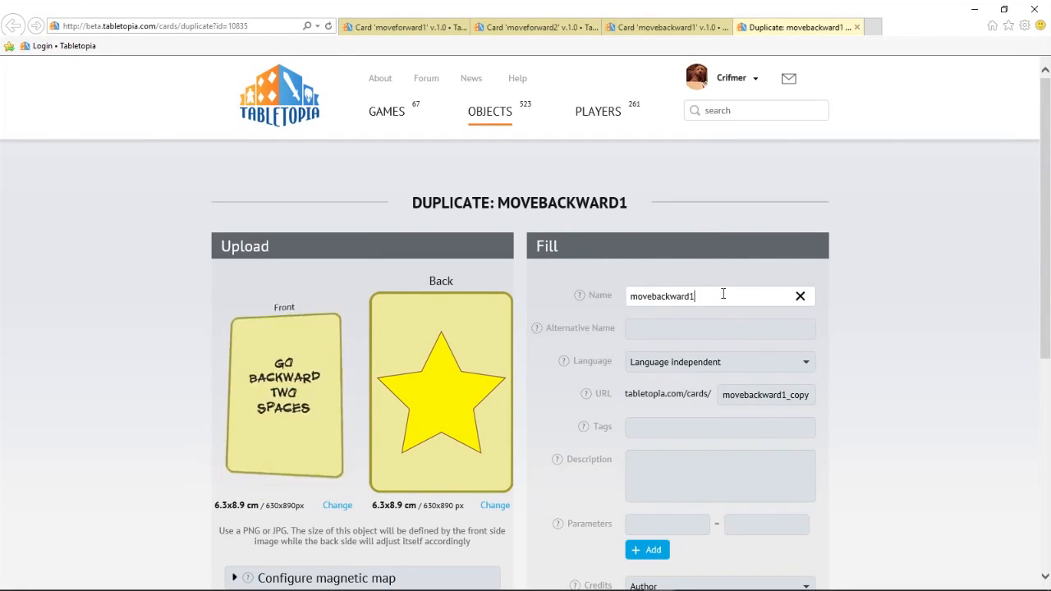
key(BackSpace)
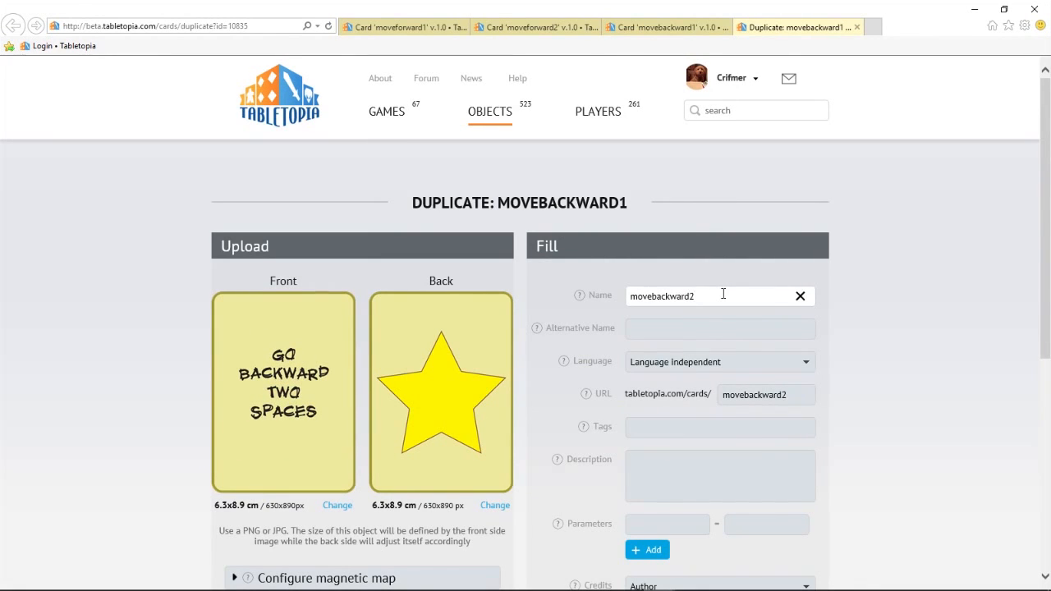
text(2)
scroll(575, 329, down, 6)
click(465, 427)
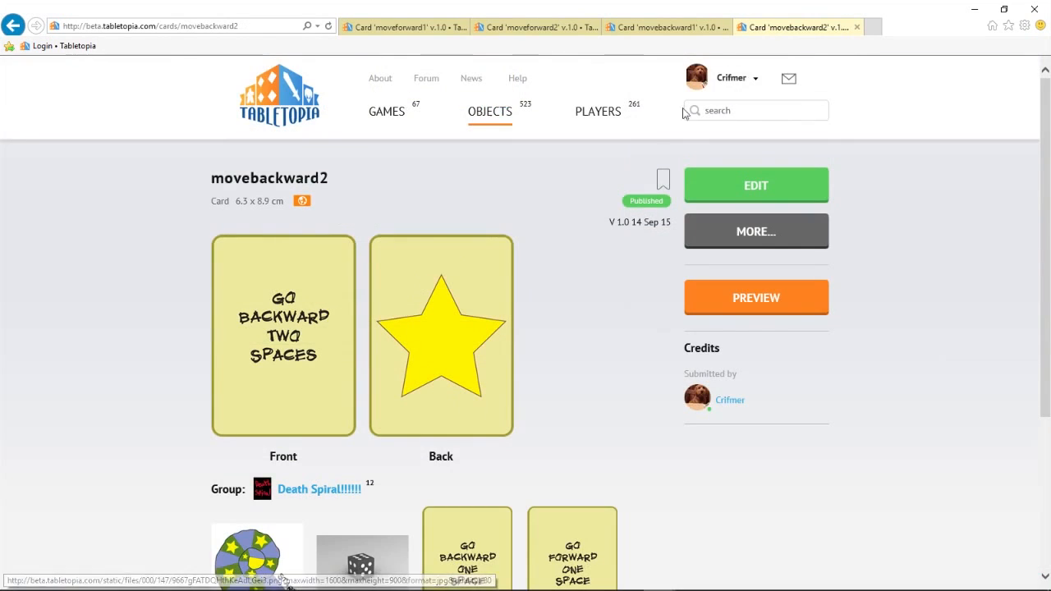
Step: Close the pages of the three duplicated cards and return to the moveforward1 card's page
click(857, 27)
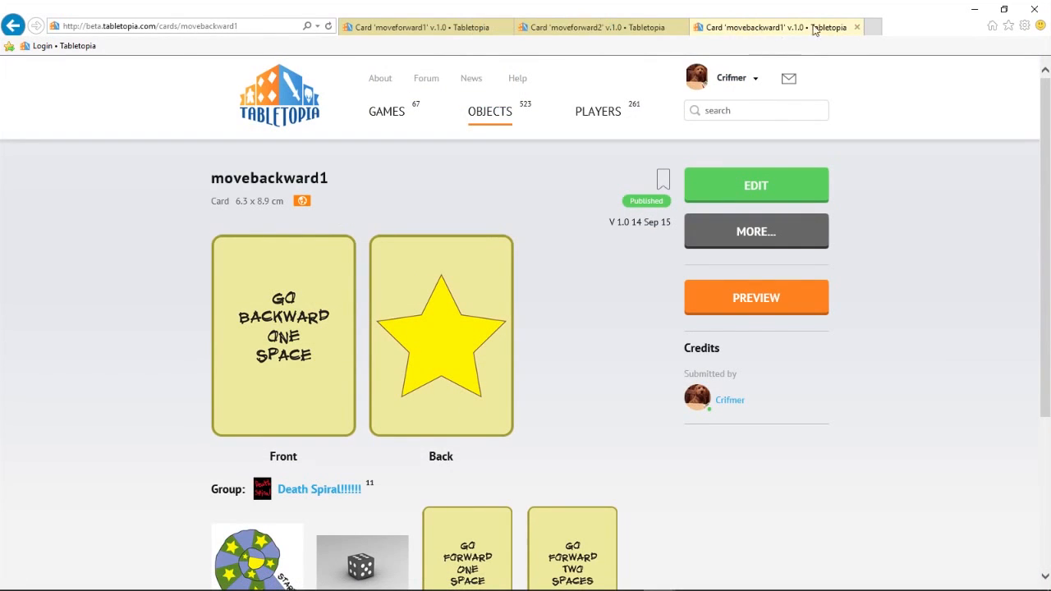
click(858, 27)
click(860, 27)
scroll(458, 271, down, 1)
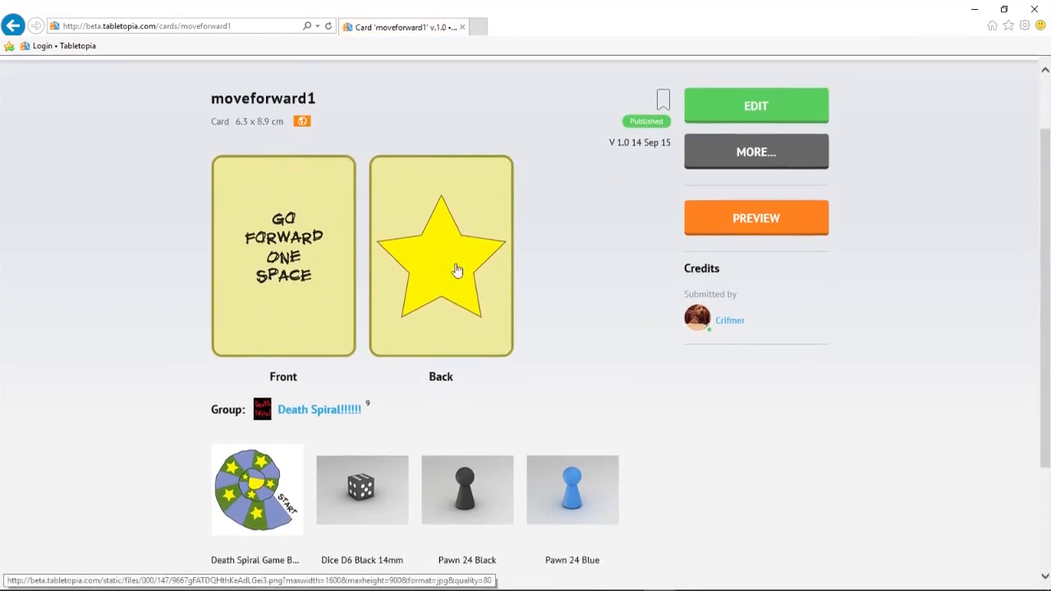
Step: Open the Death Spiral!!!!!! group from the card's page and look over its objects
scroll(457, 271, down, 1)
click(327, 328)
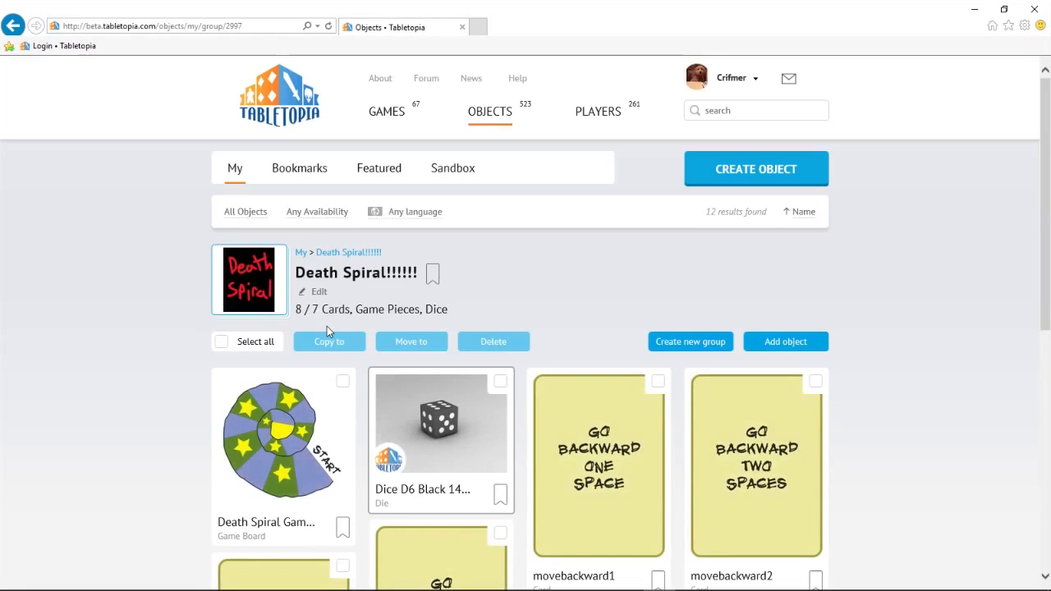
scroll(871, 258, down, 3)
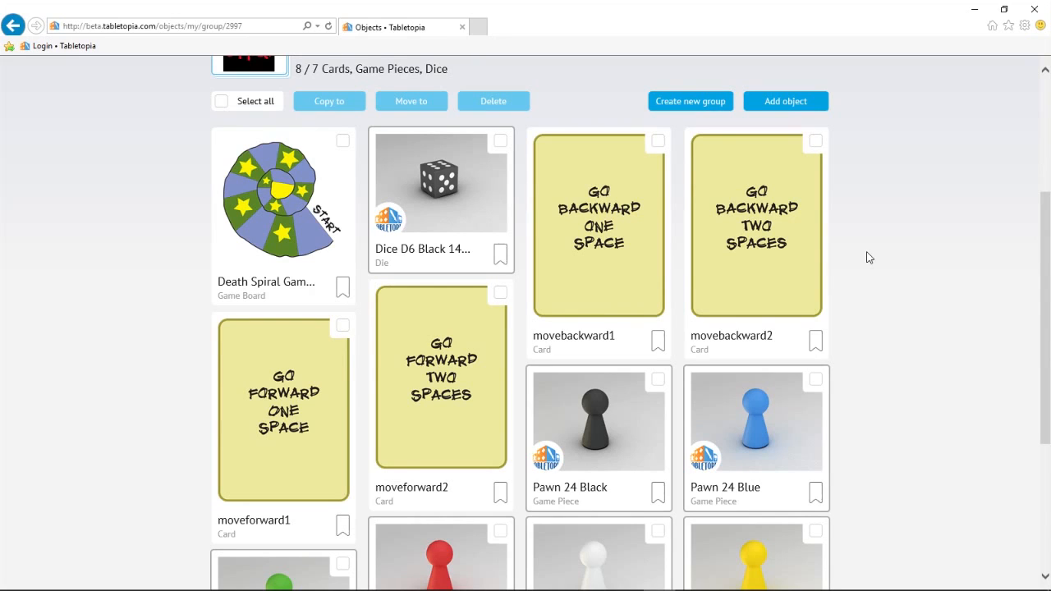
Step: Create a new group named "pawns" inside the Death Spiral!!!!!! group
scroll(870, 258, up, 2)
click(697, 182)
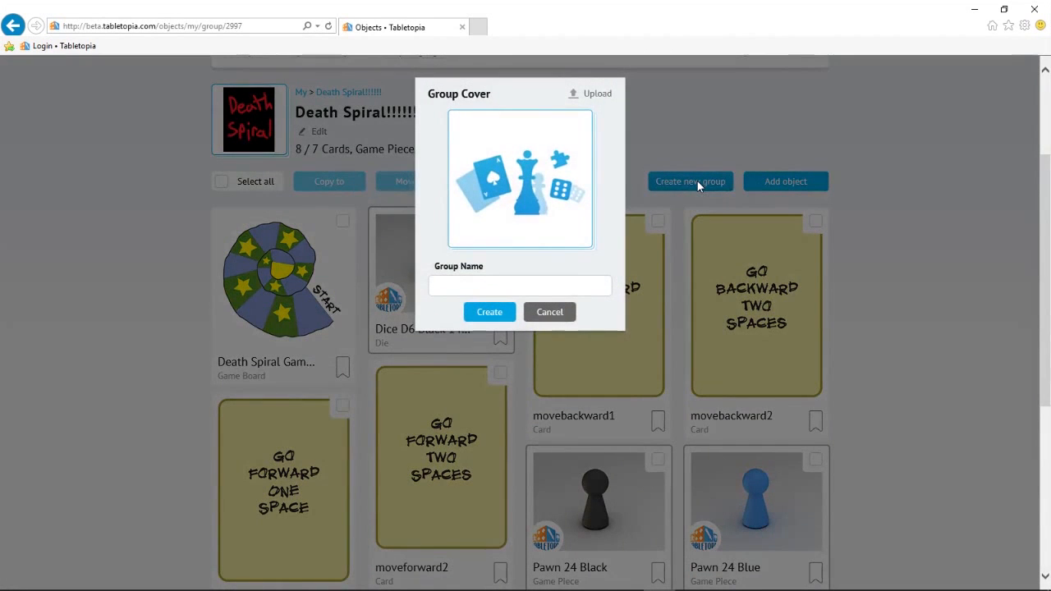
text(pawns)
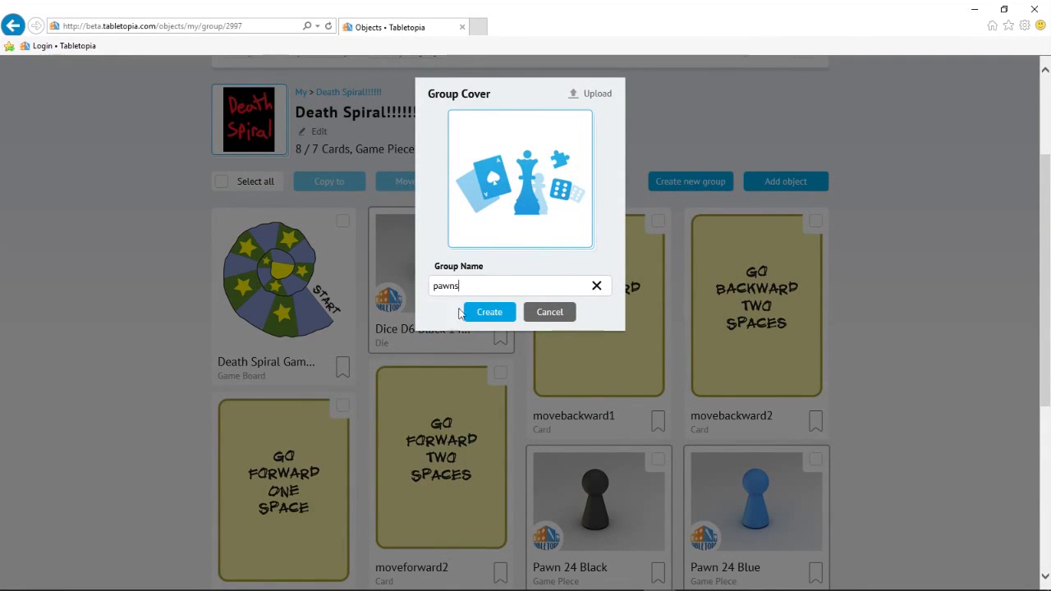
click(481, 316)
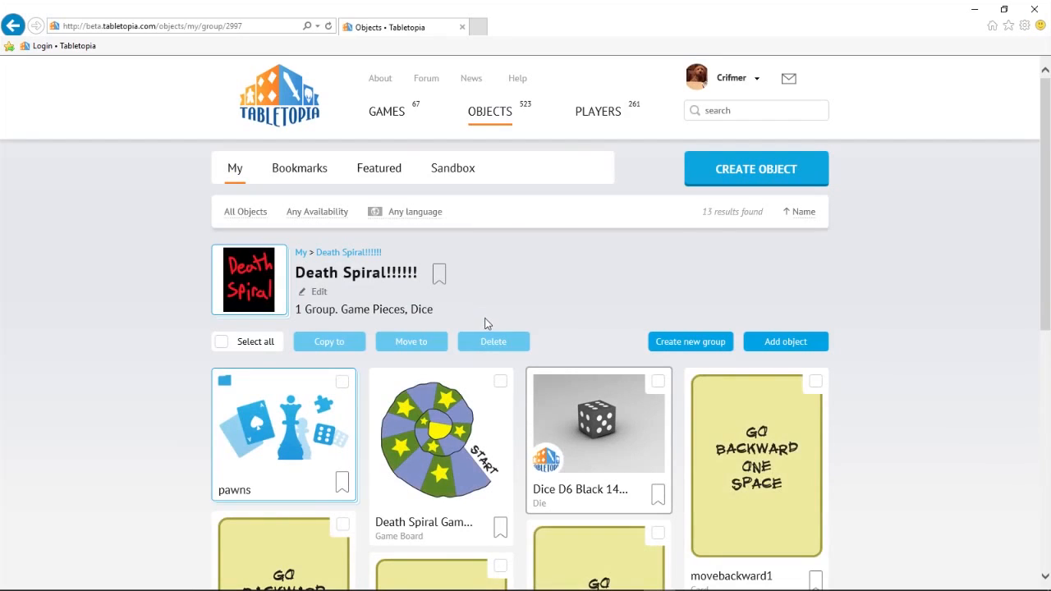
Step: Move the black, white, red, green, blue and yellow Pawn 24 pieces into the pawns group within Death Spiral!!!!!!
scroll(493, 322, down, 5)
click(816, 218)
click(815, 371)
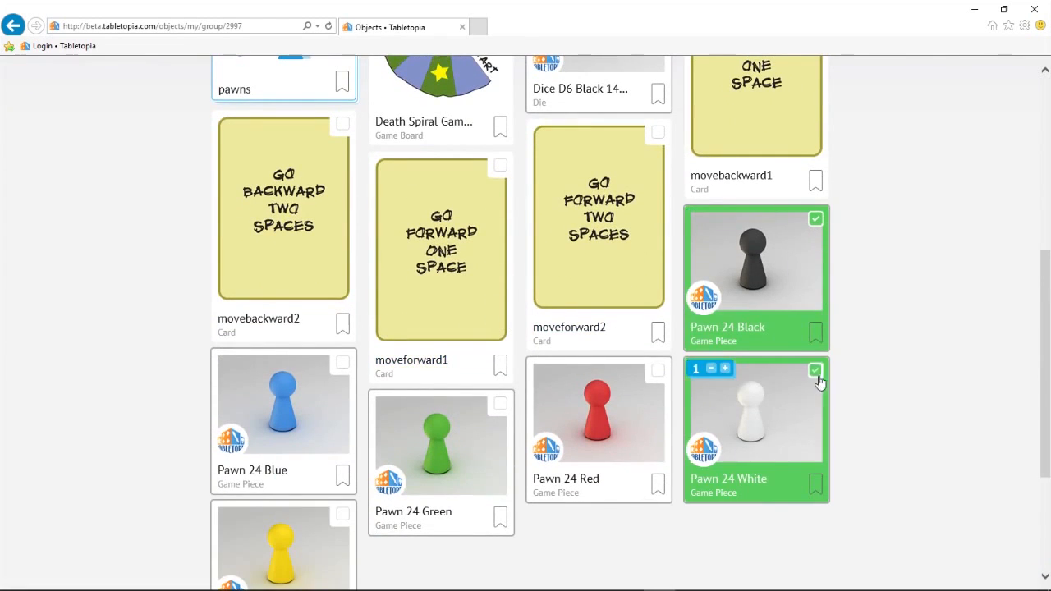
click(658, 373)
click(500, 404)
click(343, 362)
scroll(343, 367, down, 2)
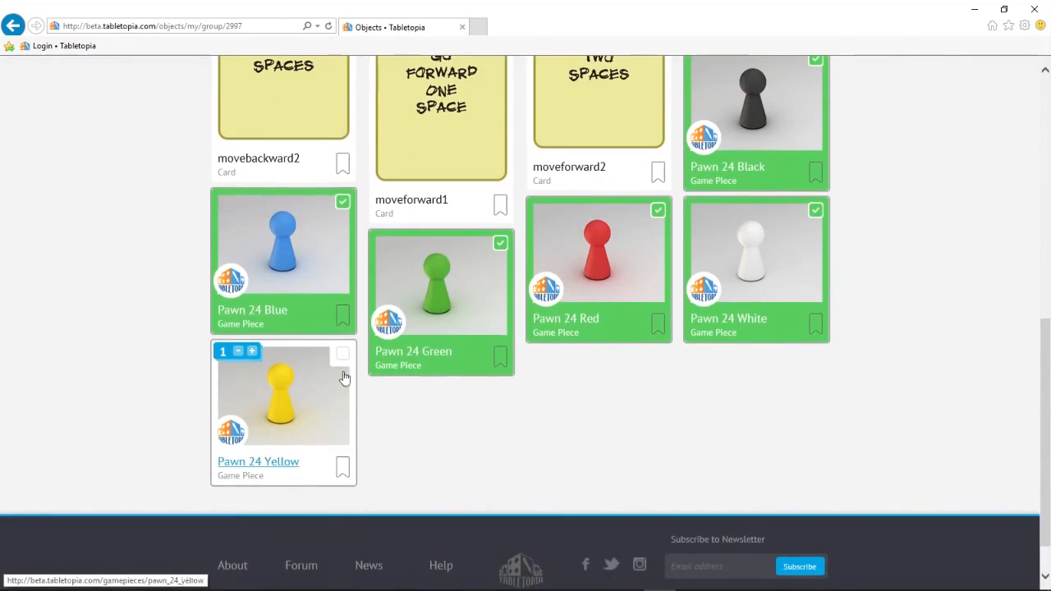
click(342, 354)
scroll(453, 381, up, 5)
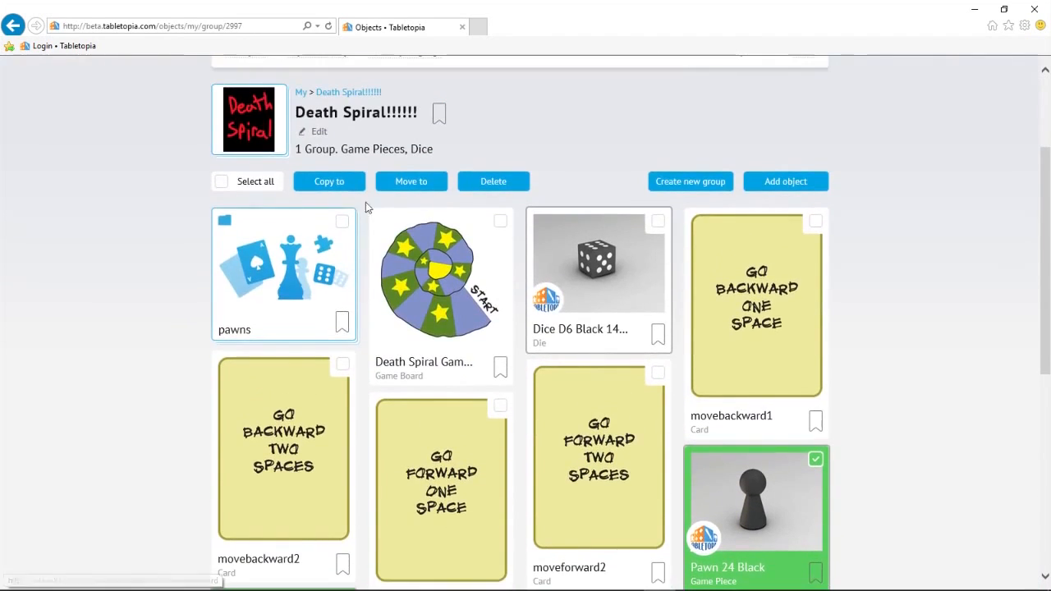
click(411, 181)
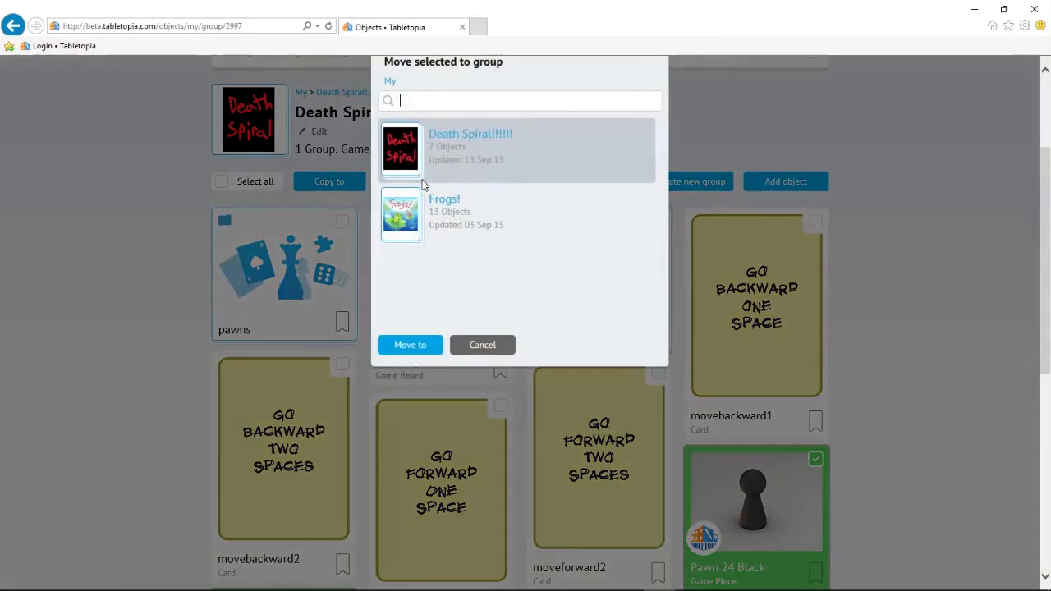
click(452, 138)
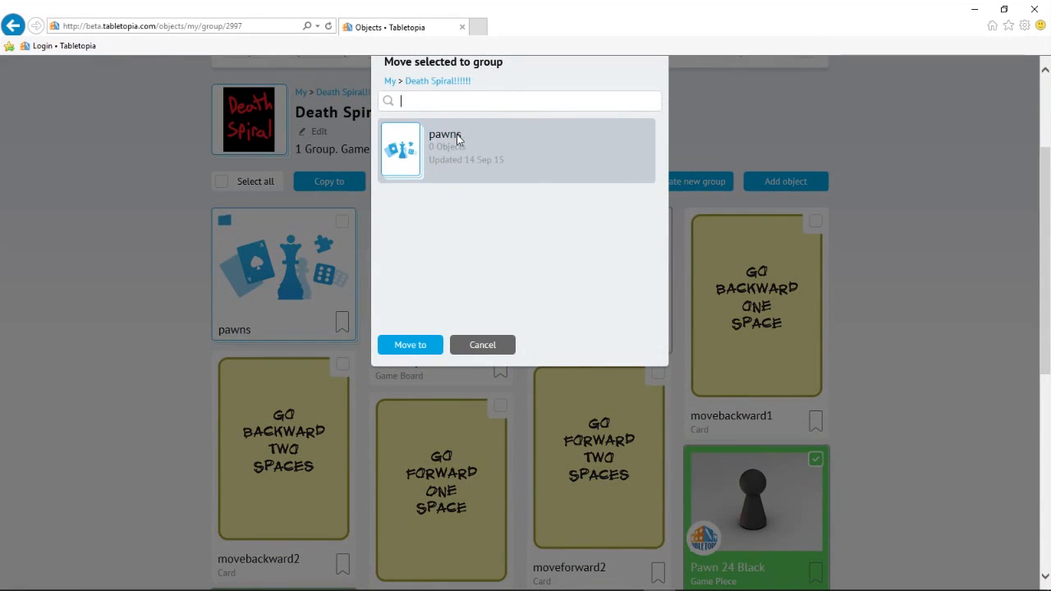
click(526, 150)
click(421, 349)
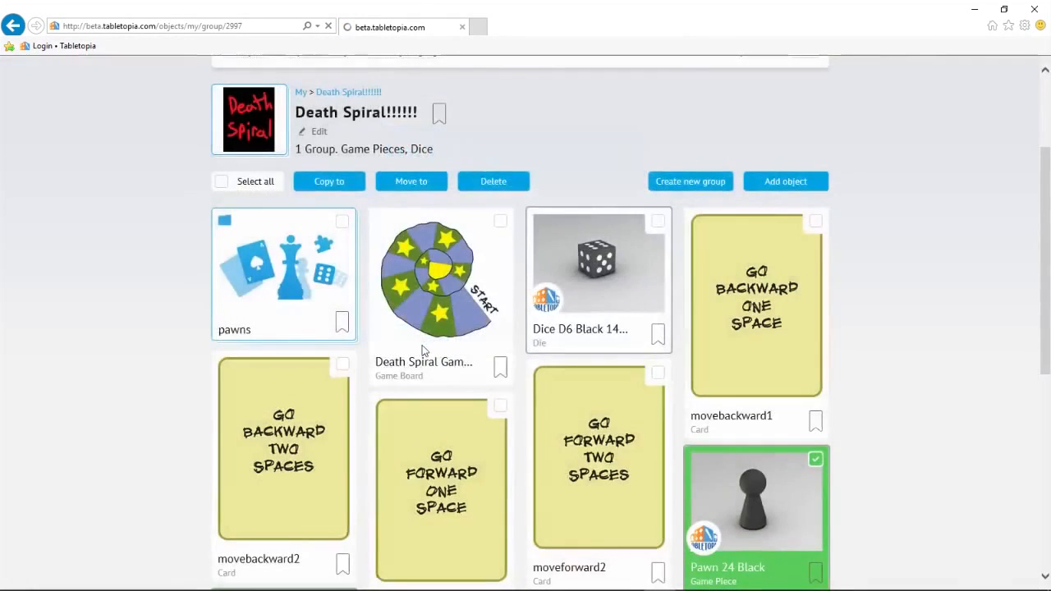
Step: Create a new group named "cards" inside the Death Spiral!!!!!! group
scroll(429, 351, down, 3)
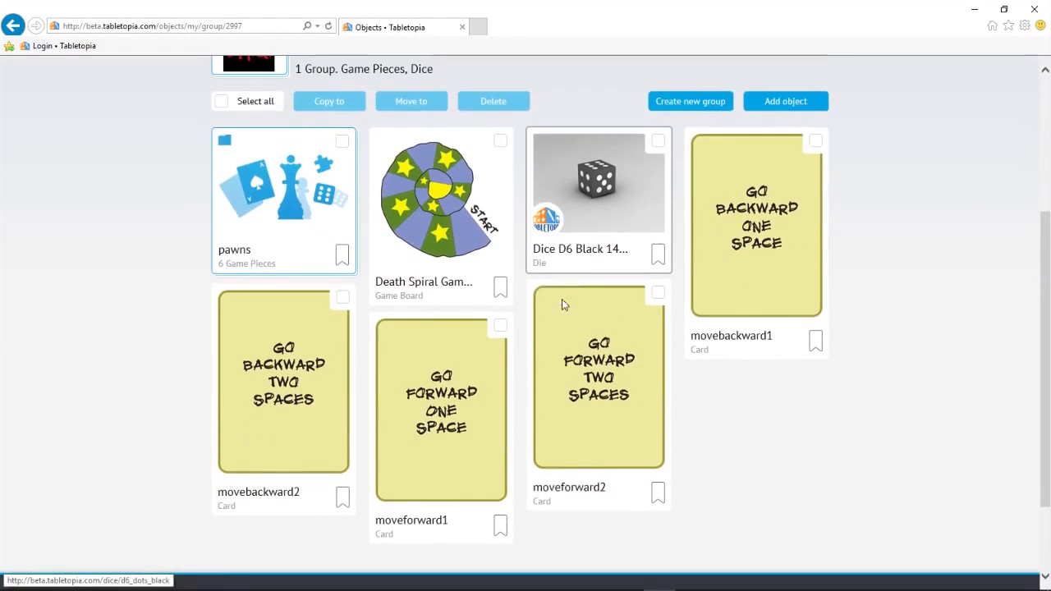
click(694, 103)
text(cards)
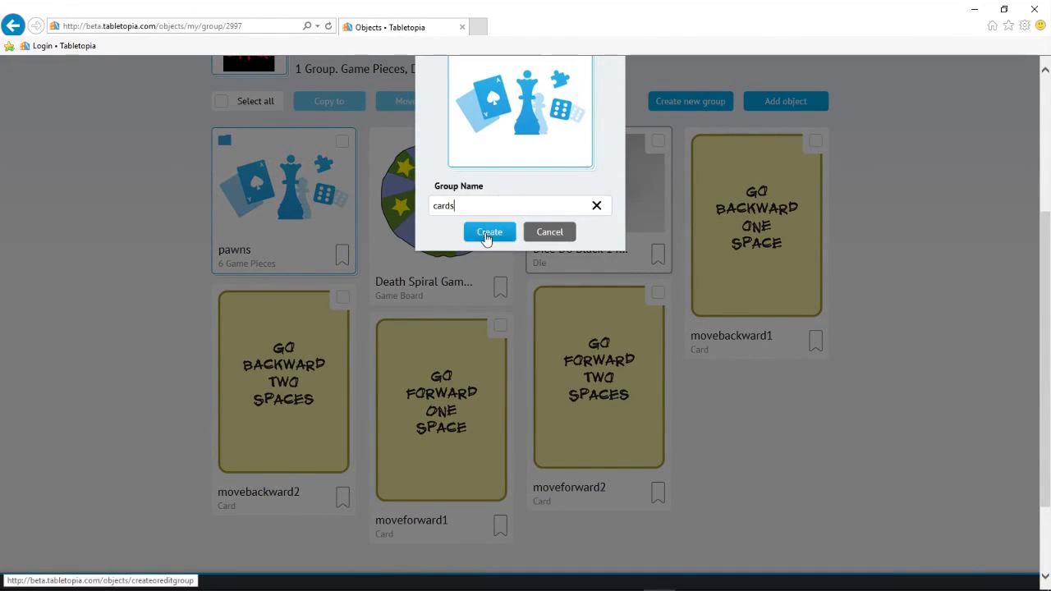
click(490, 234)
Step: Move the movebackward1, movebackward2, moveforward1 and moveforward2 cards into the cards group within Death Spiral!!!!!!
scroll(657, 223, down, 3)
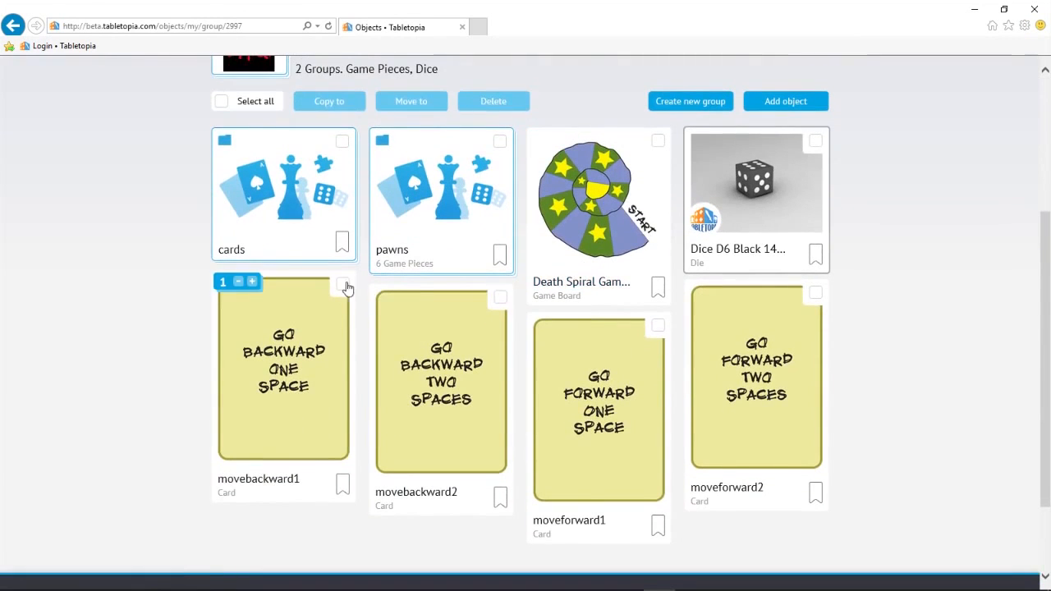
click(343, 284)
click(500, 299)
click(658, 326)
click(816, 293)
click(411, 101)
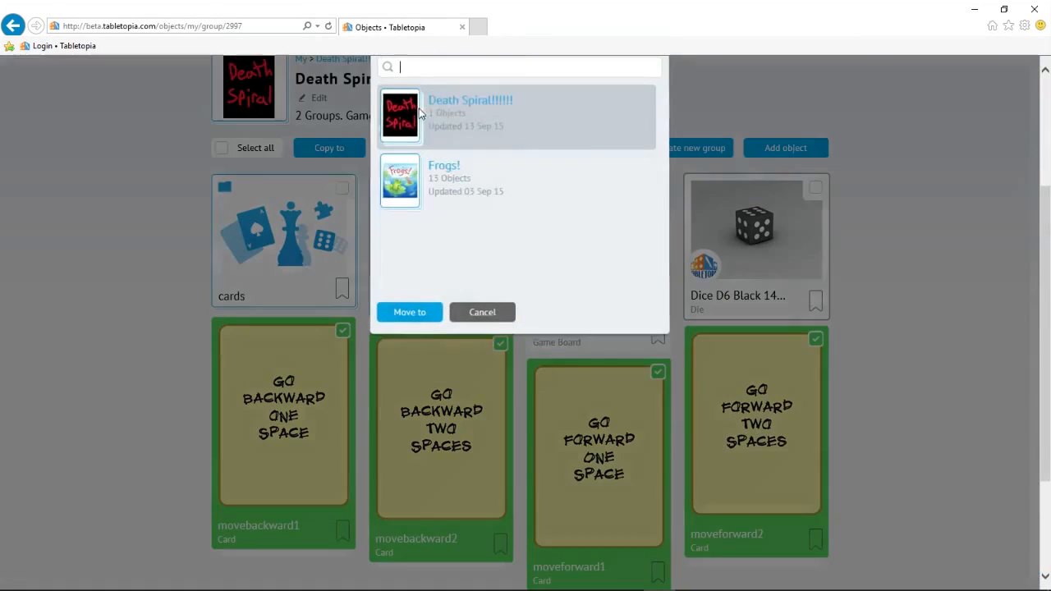
click(456, 102)
click(495, 121)
click(430, 312)
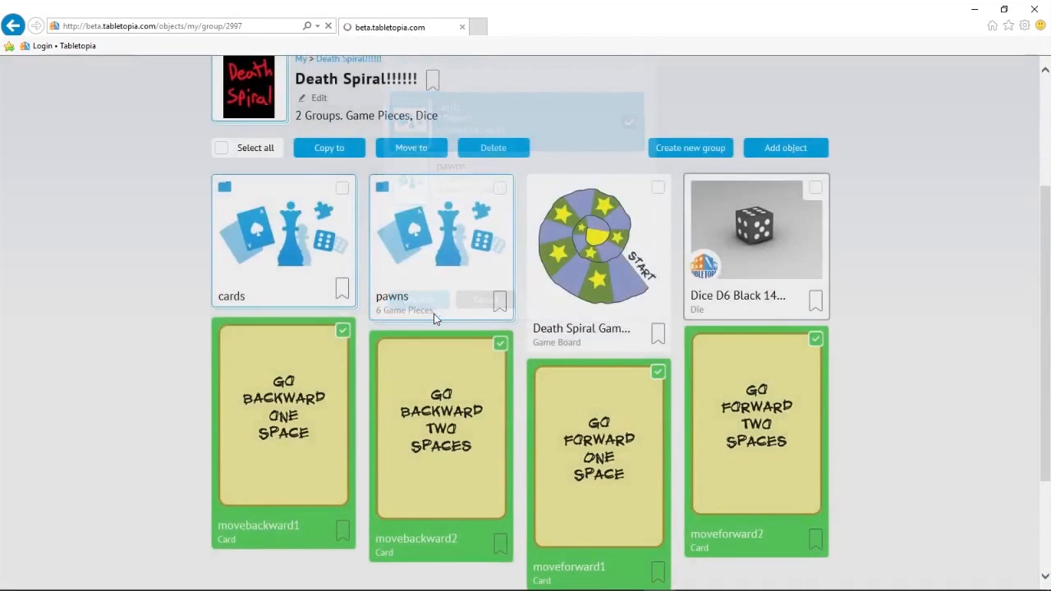